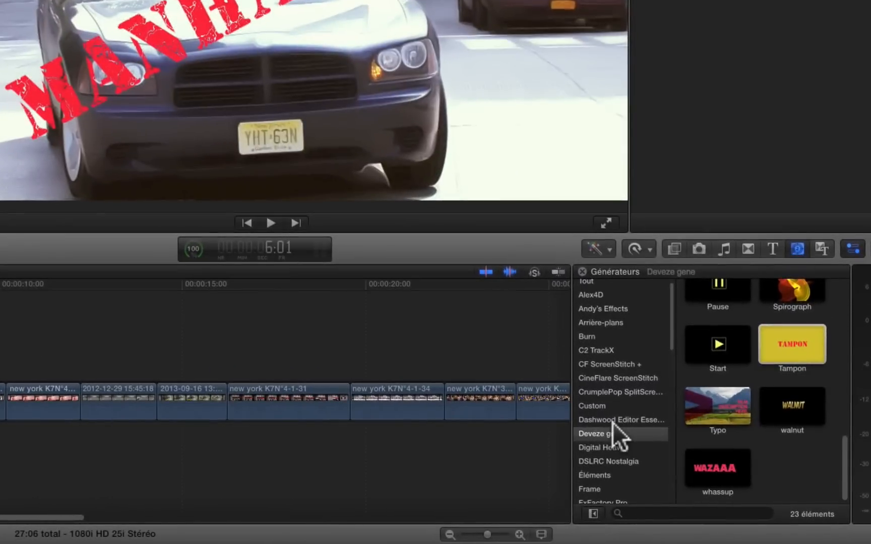
Step: Browse the Deveze gene generator category down to the Tampon generator
{"action": "left_click", "coordinate": [612, 423]}
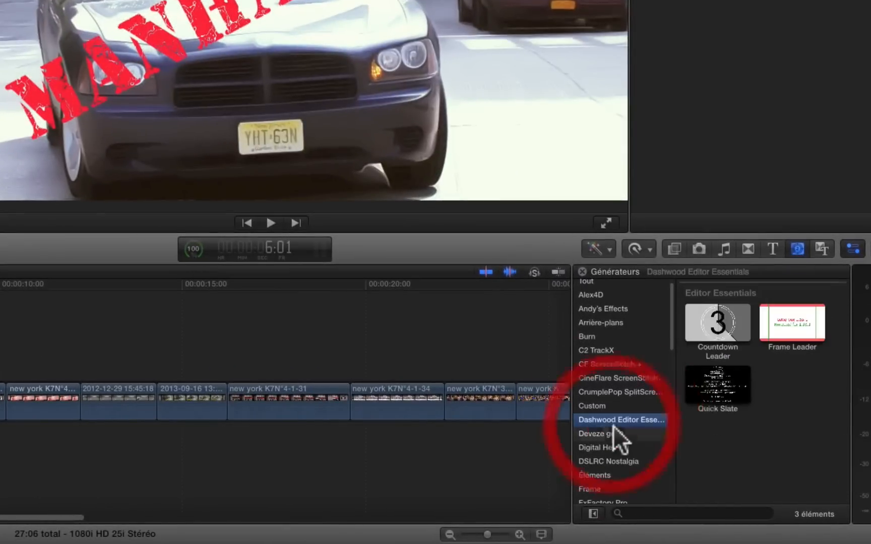
{"action": "left_click", "coordinate": [609, 430]}
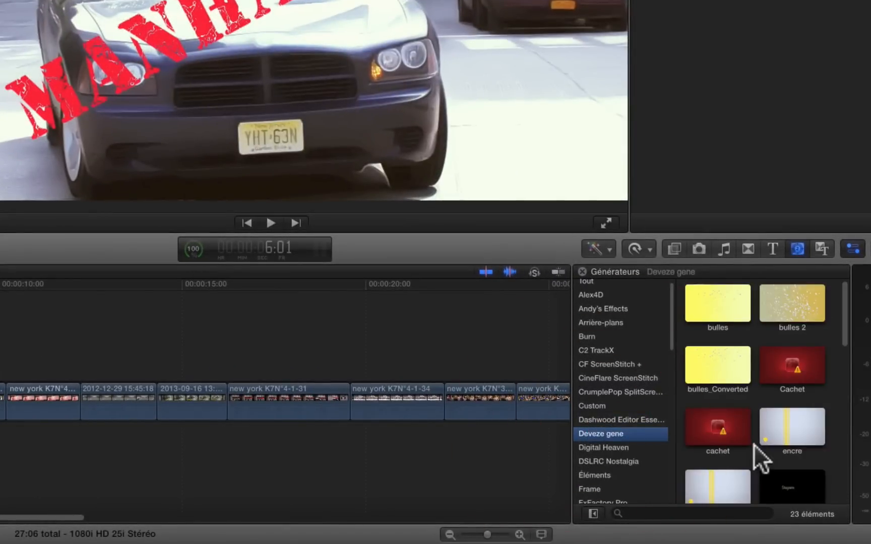
{"action": "scroll", "coordinate": [753, 445], "scroll_direction": "down", "scroll_amount": 6}
{"action": "scroll", "coordinate": [754, 446], "scroll_direction": "down", "scroll_amount": 5}
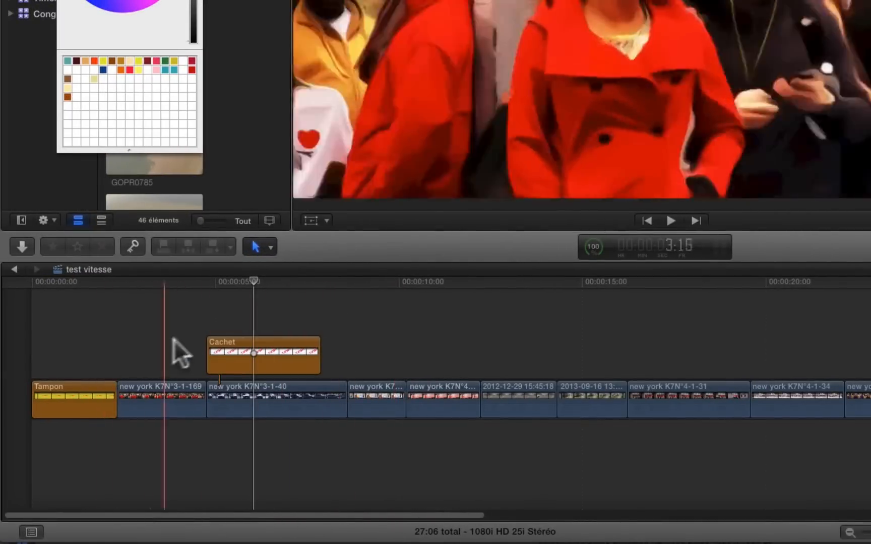
Step: Play the project from its beginning to preview the Tampon and Cachet stamp titles
{"action": "left_click", "coordinate": [252, 282]}
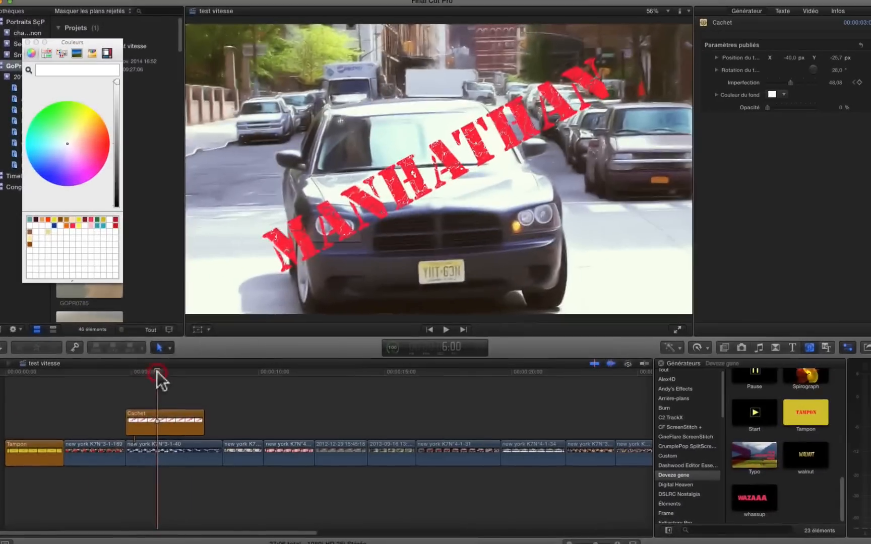
{"action": "left_click", "coordinate": [146, 422]}
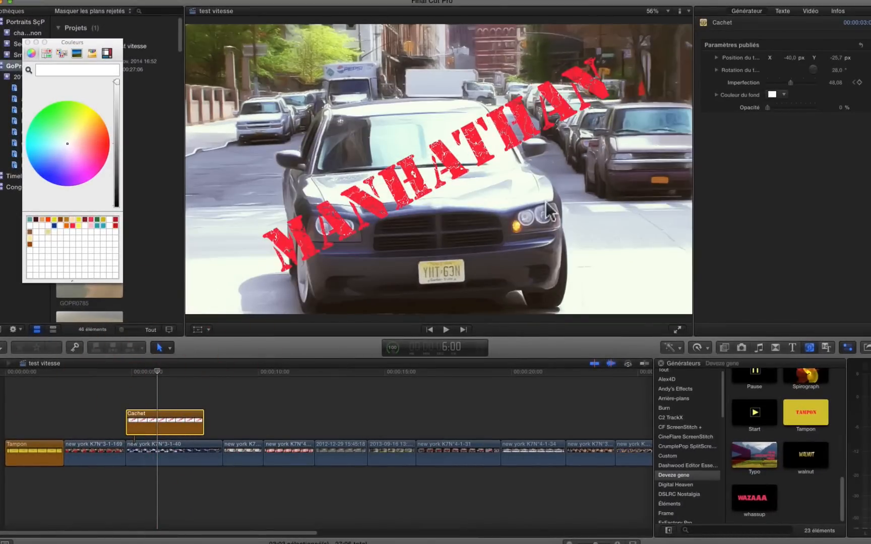
{"action": "left_click", "coordinate": [4, 375]}
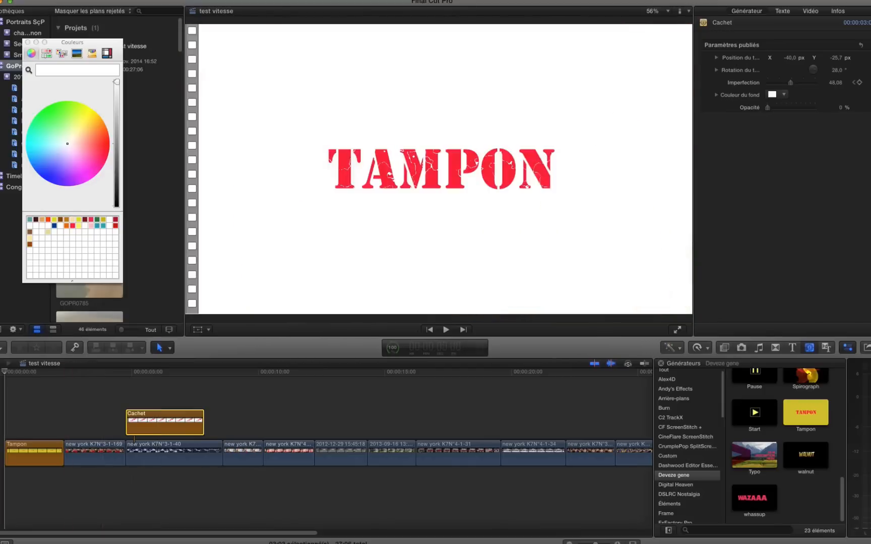
{"action": "key", "text": "space"}
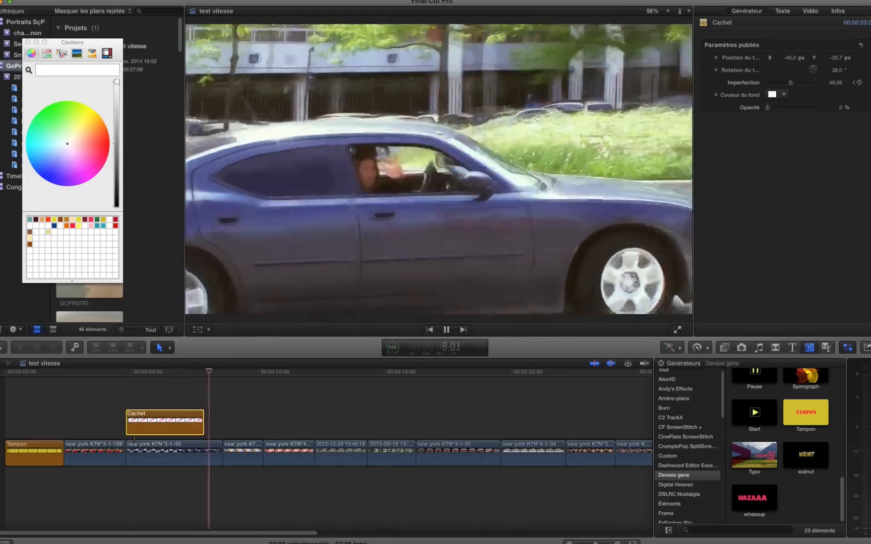
{"action": "key", "text": "space"}
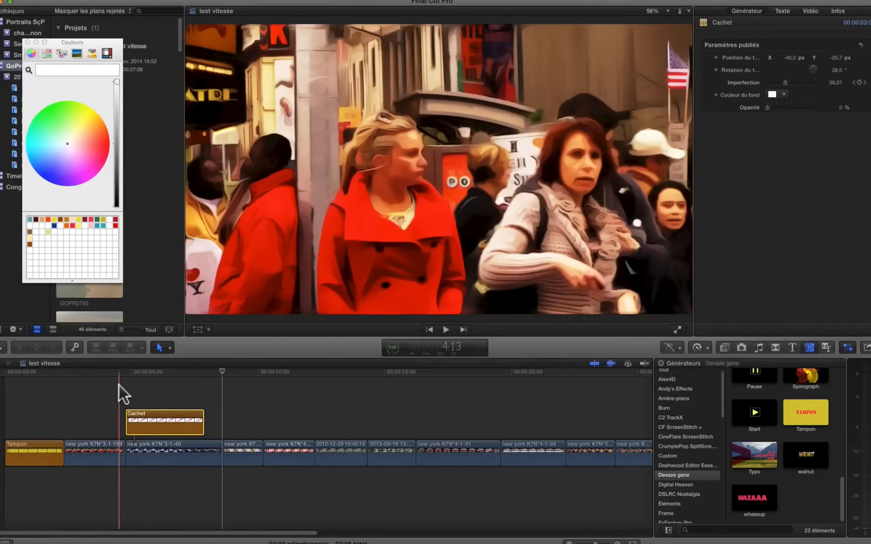
Step: Replay the section with the Cachet title and select that title clip over the car footage
{"action": "key", "text": "space"}
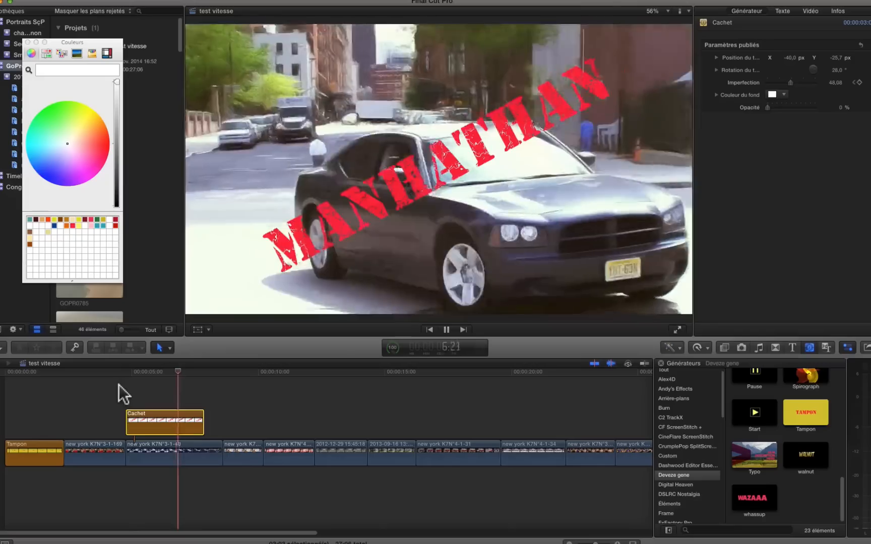
{"action": "key", "text": "space"}
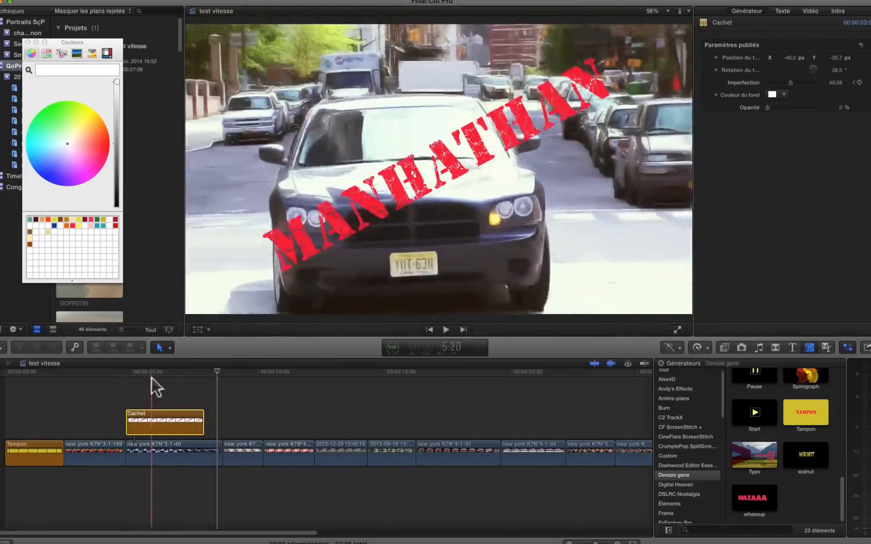
{"action": "left_click", "coordinate": [164, 372]}
{"action": "left_click", "coordinate": [180, 428]}
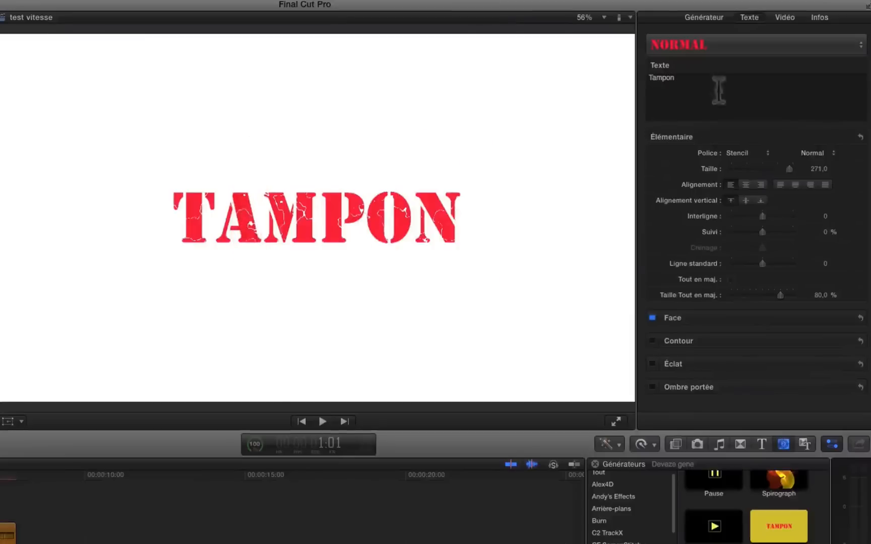
Step: Set the Tampon generator's text size to 125%, position to X -0.9 and Y -0.2 px, rotation to 7° and imperfection to 59.34
{"action": "left_click", "coordinate": [702, 16]}
{"action": "left_click_drag", "start_coordinate": [739, 76], "coordinate": [761, 93]}
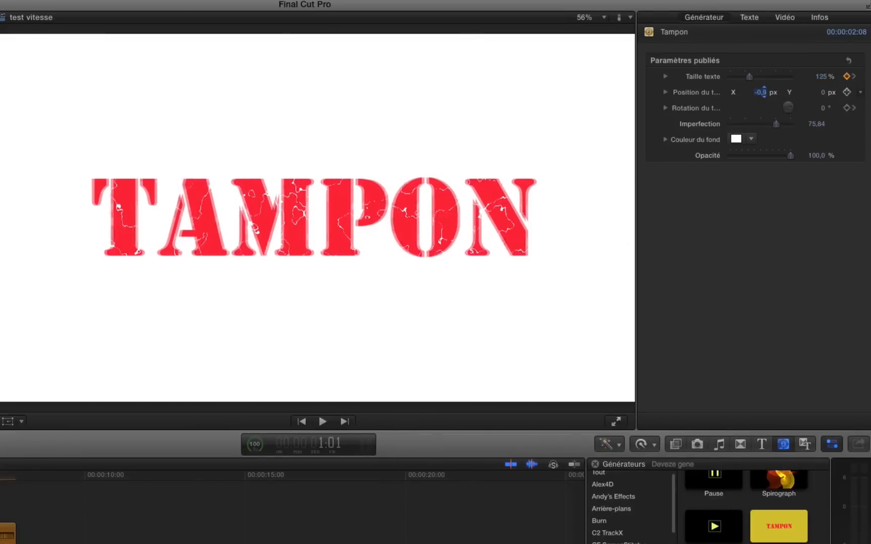
{"action": "left_click_drag", "start_coordinate": [822, 93], "coordinate": [754, 104]}
{"action": "left_click", "coordinate": [776, 122]}
{"action": "mouse_move", "coordinate": [775, 122]}
{"action": "left_mouse_down"}
{"action": "mouse_move", "coordinate": [731, 126]}
{"action": "mouse_move", "coordinate": [795, 127]}
{"action": "mouse_move", "coordinate": [767, 126]}
{"action": "left_mouse_up"}
Step: Change the Tampon background colour to orange-yellow, reduce its opacity to 0%, and return the playhead to the Cachet title
{"action": "left_click", "coordinate": [736, 139]}
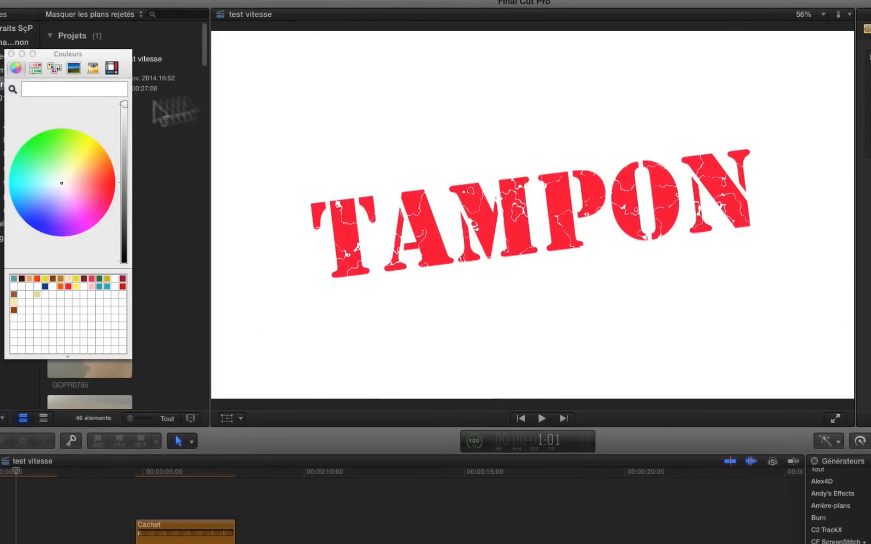
{"action": "left_click", "coordinate": [95, 148]}
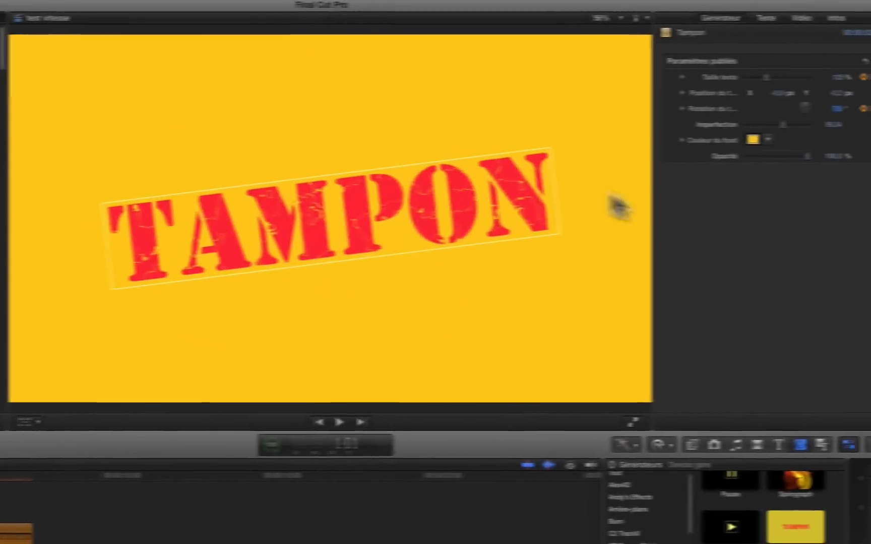
{"action": "left_click_drag", "start_coordinate": [801, 155], "coordinate": [683, 145]}
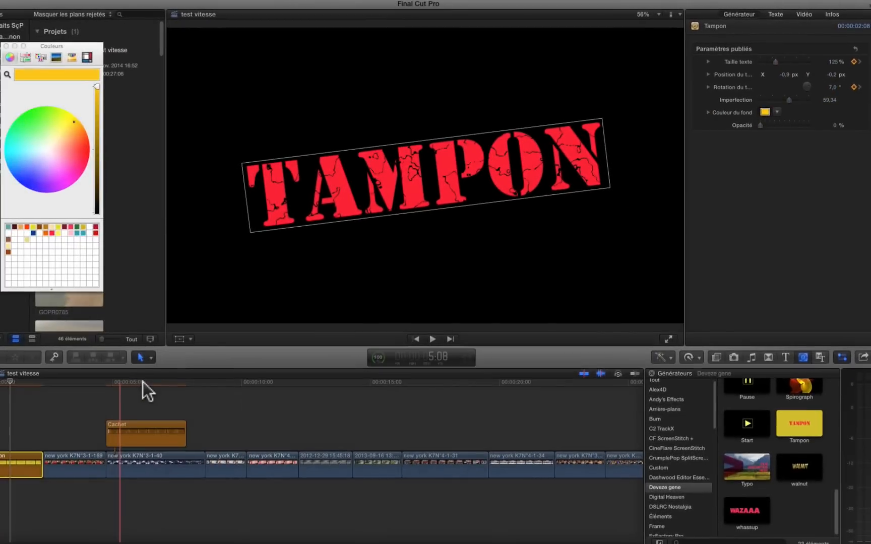
{"action": "left_click", "coordinate": [143, 382]}
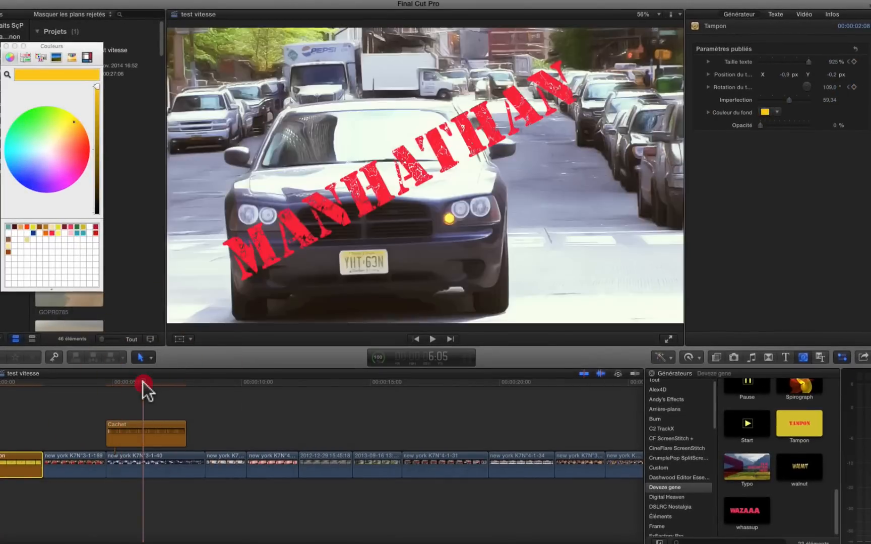
{"action": "left_click", "coordinate": [143, 382]}
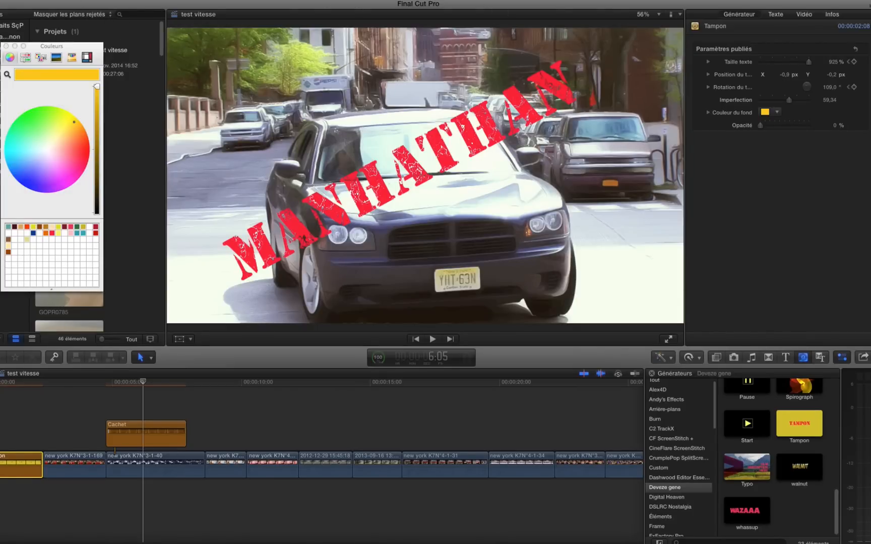
Step: Switch to Motion and rename the project's group as Tampon
{"action": "key", "text": "super+Tab"}
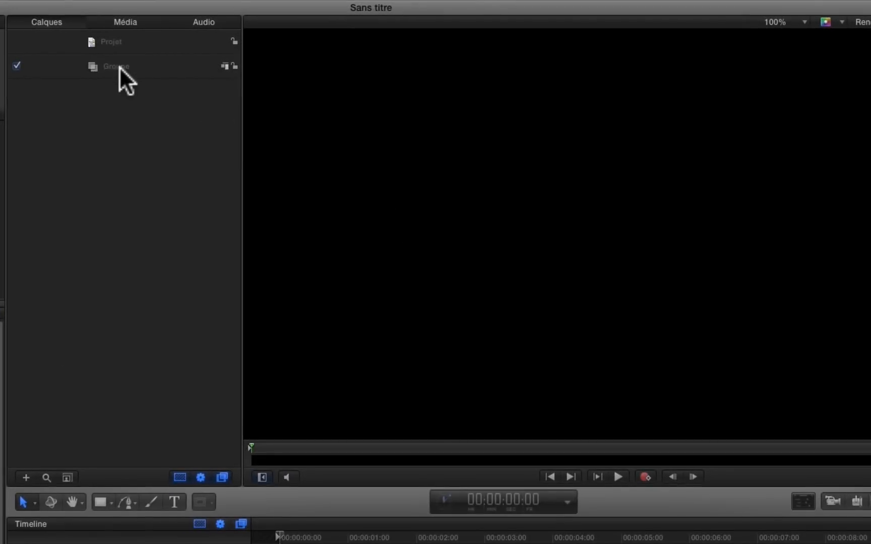
{"action": "double_click", "coordinate": [119, 67]}
{"action": "type", "text": "Tampon"}
{"action": "key", "text": "Return"}
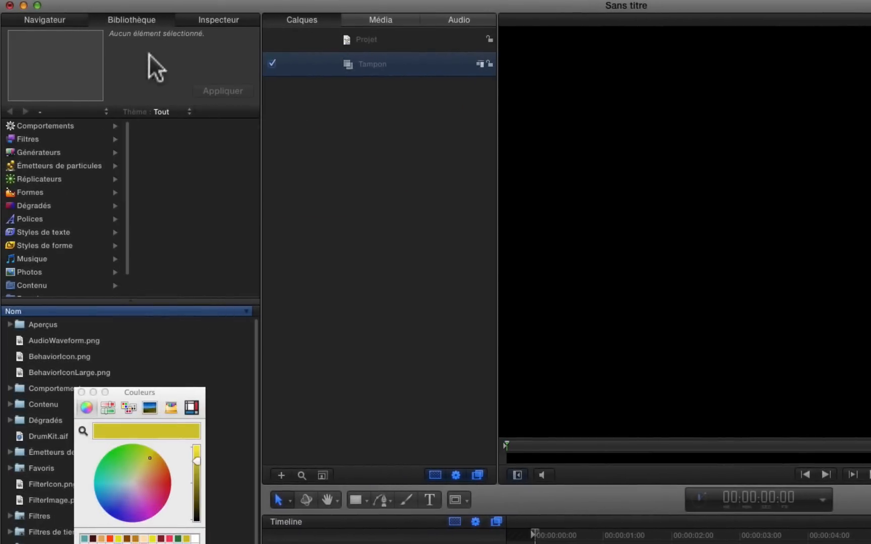
Step: Add the Nuages generator from the library to the Tampon group
{"action": "left_click", "coordinate": [138, 18]}
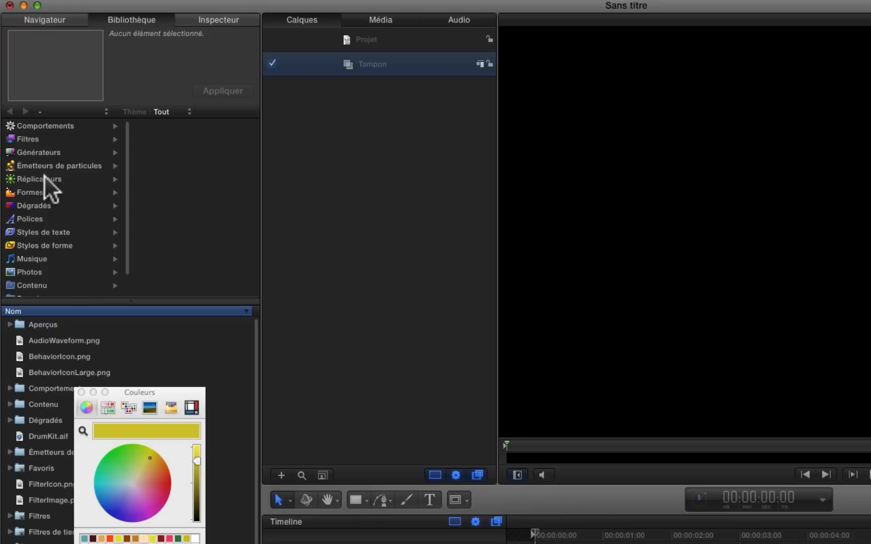
{"action": "left_click", "coordinate": [35, 153]}
{"action": "scroll", "coordinate": [128, 429], "scroll_direction": "down", "scroll_amount": 20}
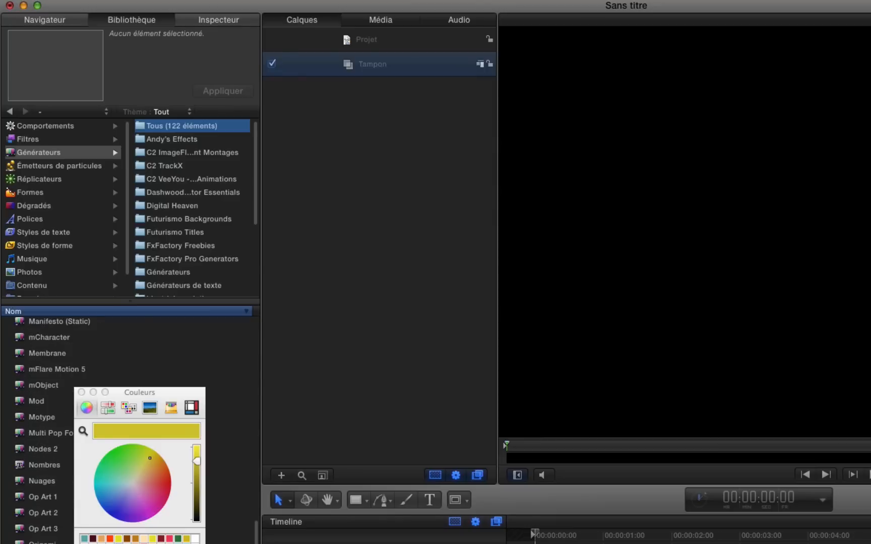
{"action": "scroll", "coordinate": [50, 352], "scroll_direction": "up", "scroll_amount": 1}
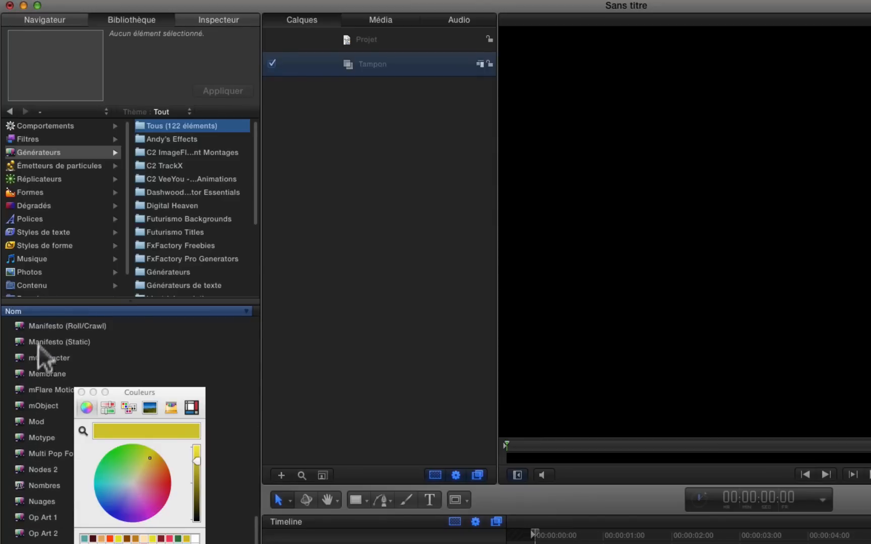
{"action": "left_click", "coordinate": [20, 502]}
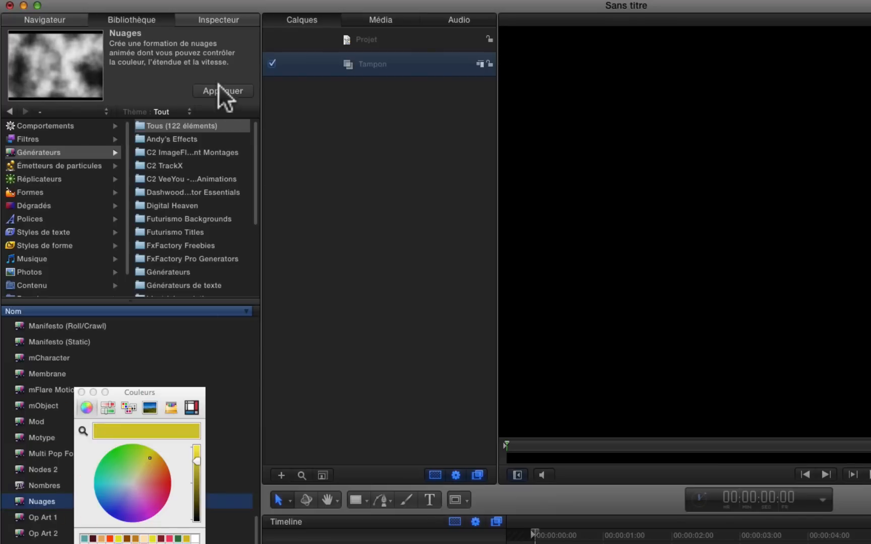
{"action": "left_click", "coordinate": [221, 89]}
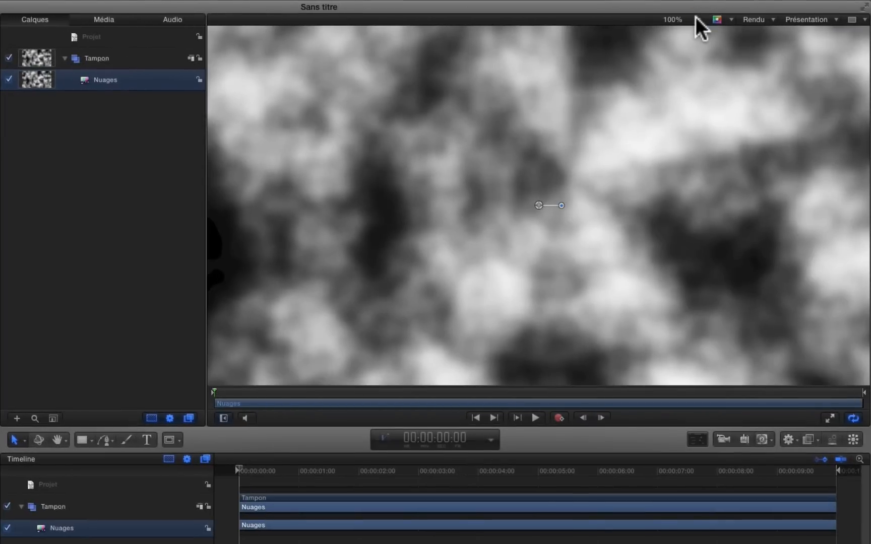
Step: Set the Nuages generator's horizontal and vertical scale to 15 each
{"action": "left_click", "coordinate": [696, 16]}
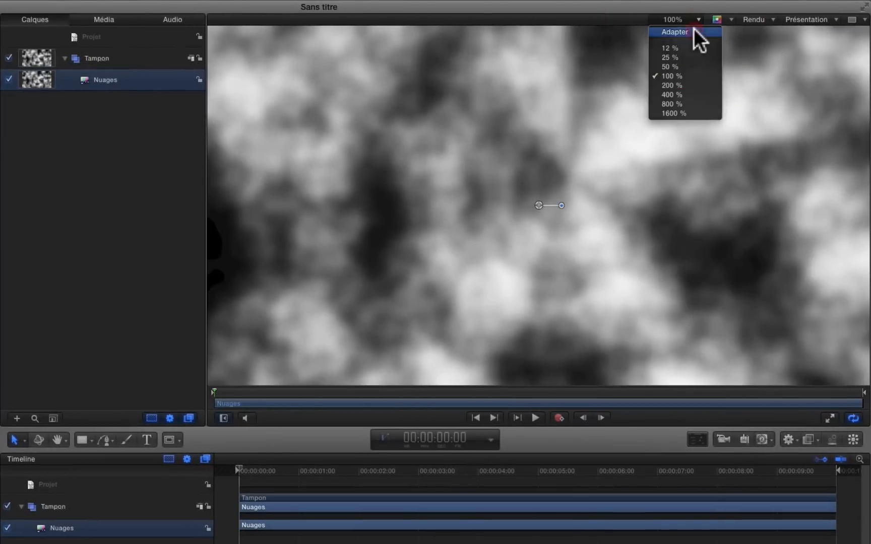
{"action": "left_click", "coordinate": [694, 29]}
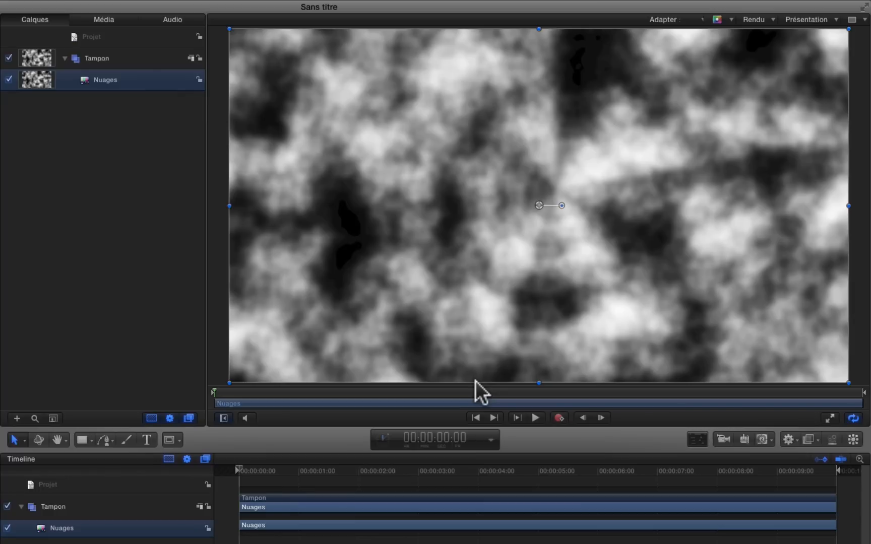
{"action": "left_click", "coordinate": [115, 81]}
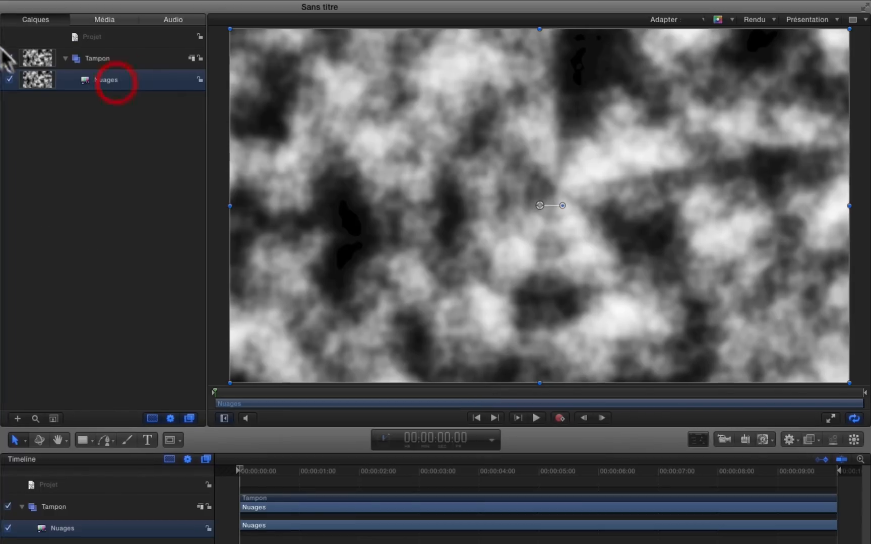
{"action": "left_click", "coordinate": [225, 22]}
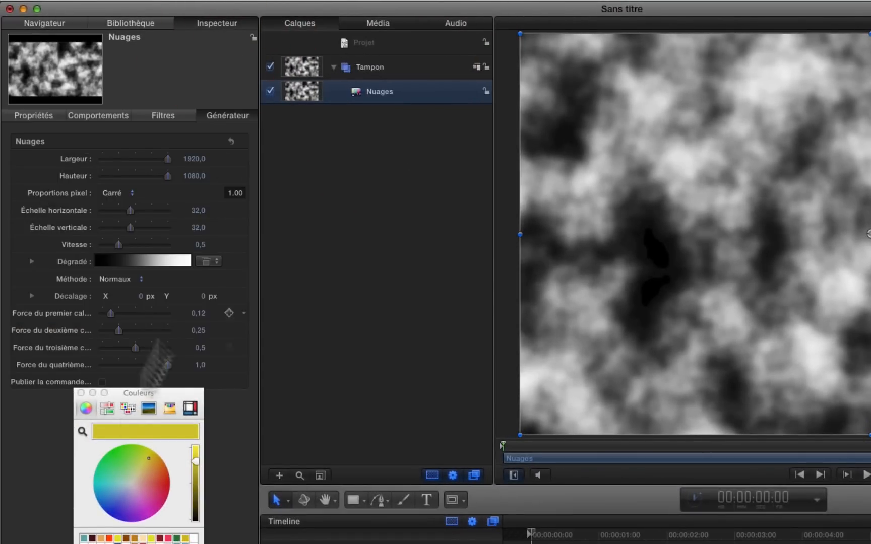
{"action": "left_click_drag", "start_coordinate": [177, 394], "coordinate": [201, 482]}
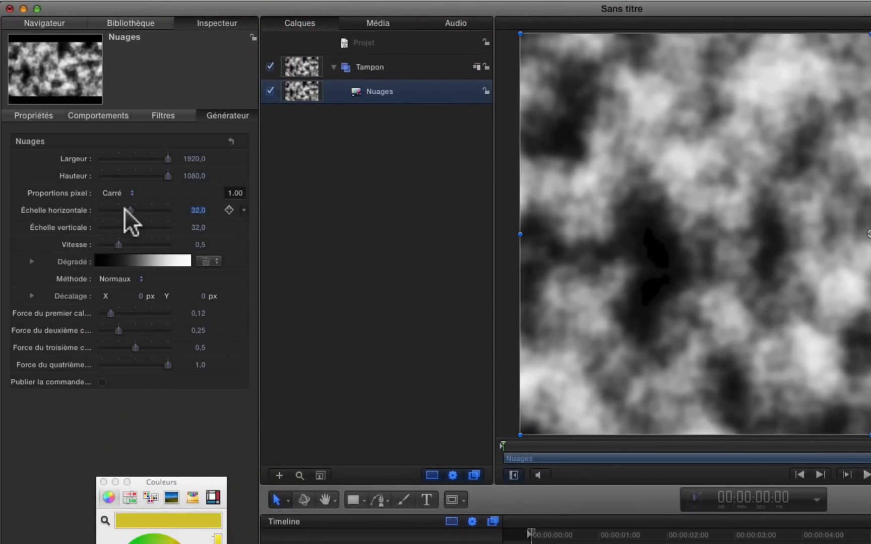
{"action": "left_click", "coordinate": [196, 211]}
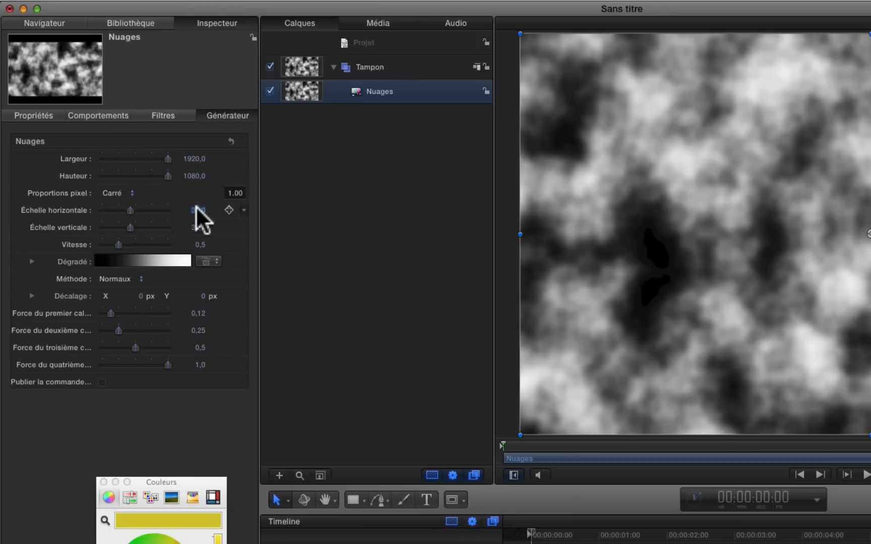
{"action": "type", "text": "15"}
{"action": "key", "text": "Return"}
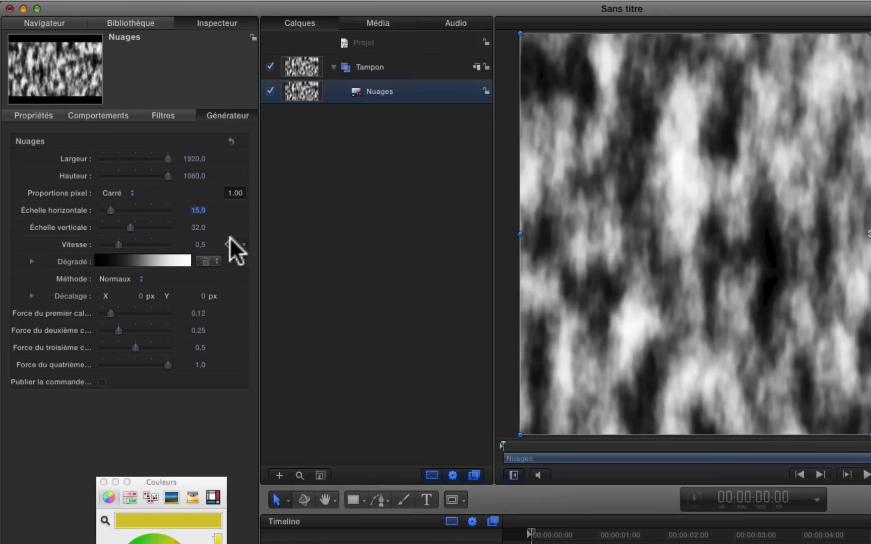
{"action": "left_click", "coordinate": [196, 228]}
{"action": "type", "text": "15"}
{"action": "key", "text": "Return"}
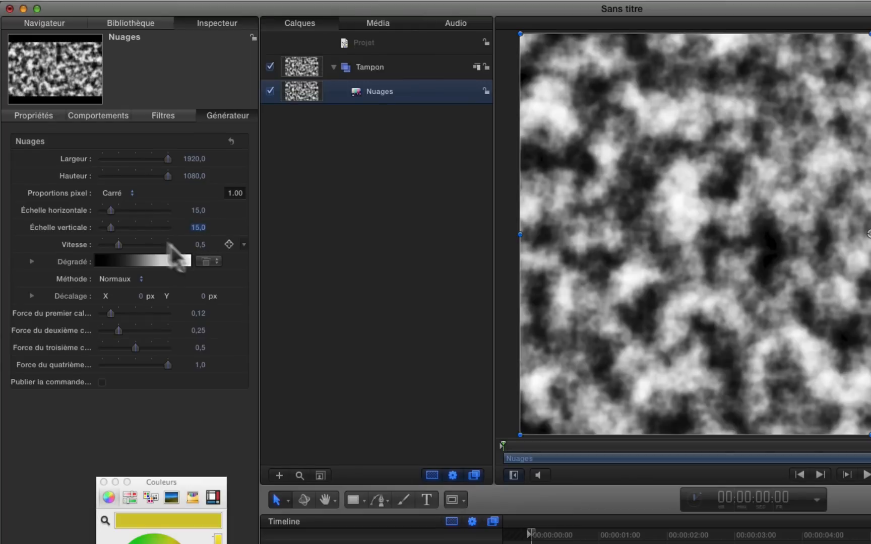
Step: Set the Nuages generator's speed to 0 and apply the Walnut gradient preset
{"action": "left_click_drag", "start_coordinate": [118, 244], "coordinate": [8, 255]}
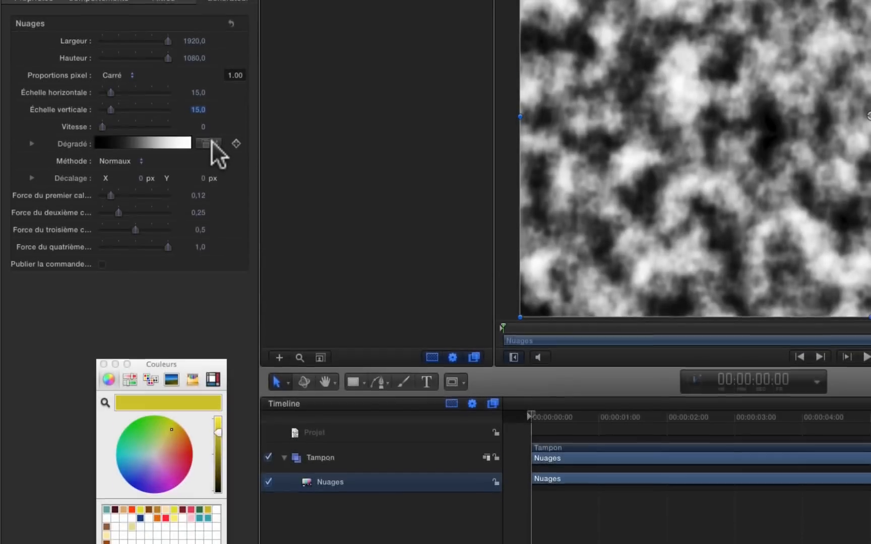
{"action": "left_click", "coordinate": [212, 142]}
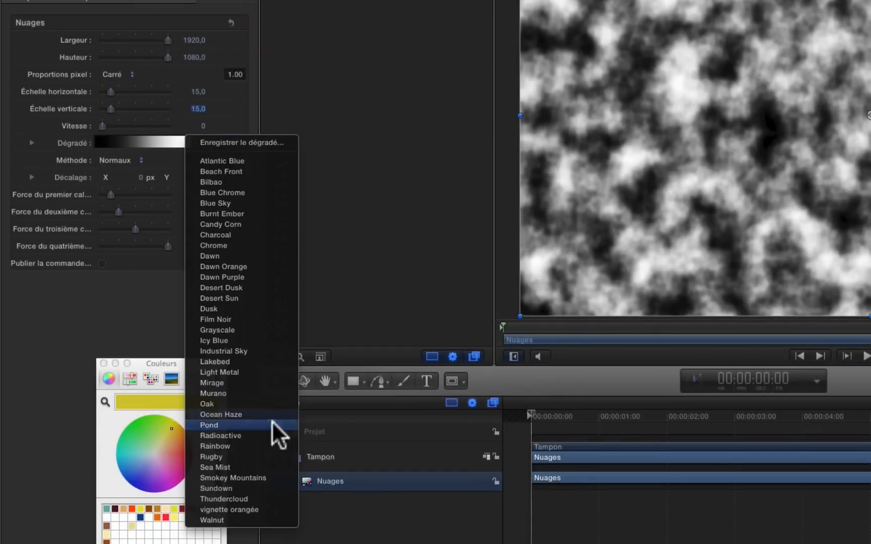
{"action": "left_click", "coordinate": [241, 521]}
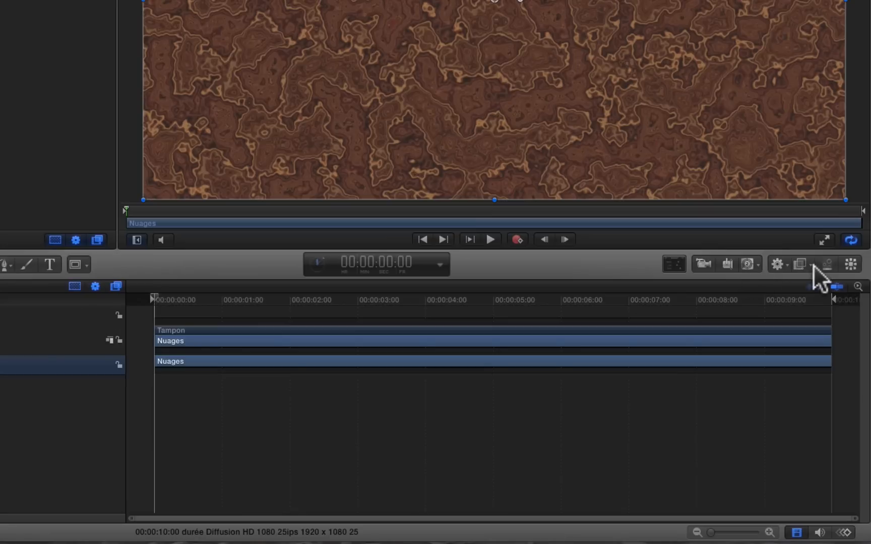
Step: Add the Seuil filter from the Étalonnage category to the Nuages generator
{"action": "left_click", "coordinate": [807, 263]}
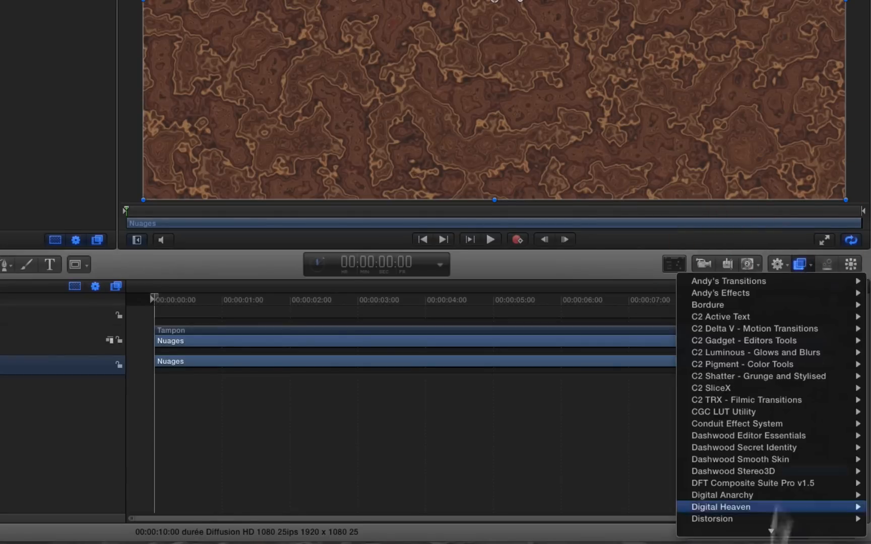
{"action": "scroll", "coordinate": [750, 517], "scroll_direction": "down", "scroll_amount": 3}
{"action": "mouse_move", "coordinate": [710, 459]}
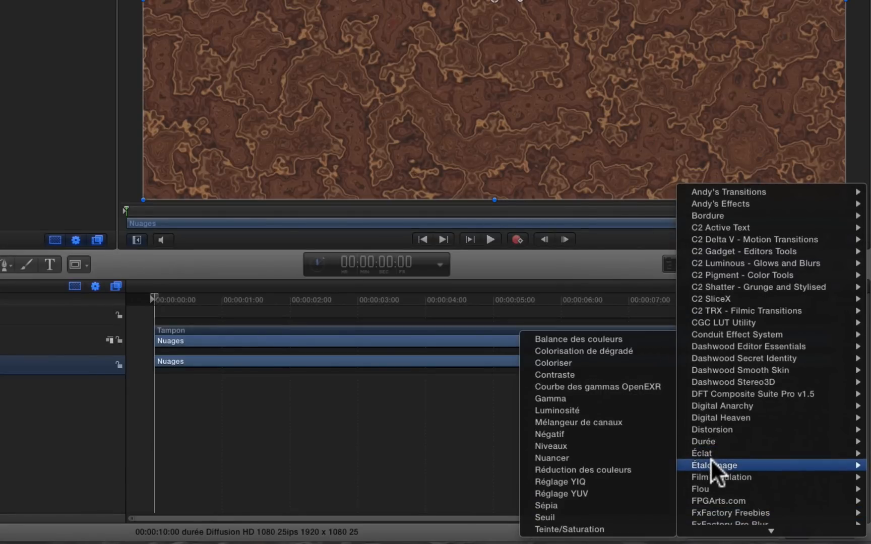
{"action": "left_click", "coordinate": [571, 513]}
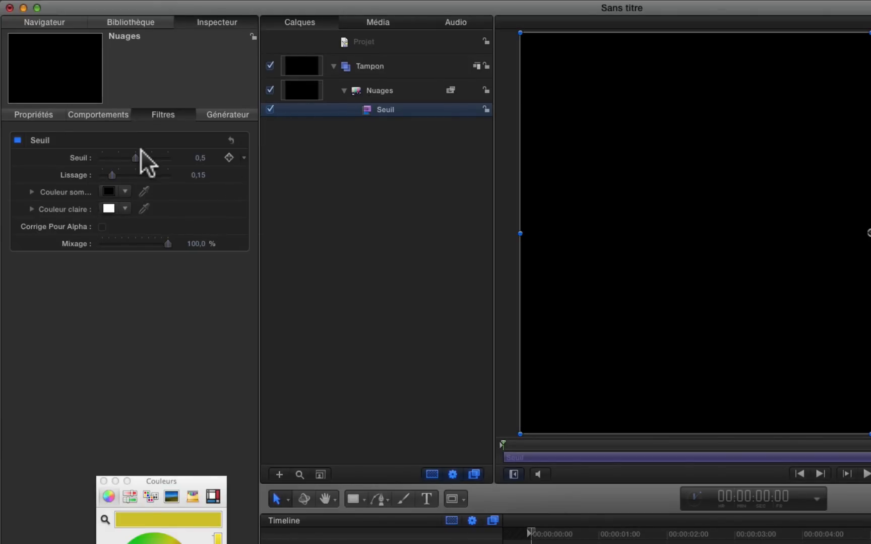
Step: Set the Seuil filter's threshold to 0,2 and its smoothing (Lissage) to 0
{"action": "left_click", "coordinate": [200, 158]}
{"action": "type", "text": "0,20"}
{"action": "key", "text": "Return"}
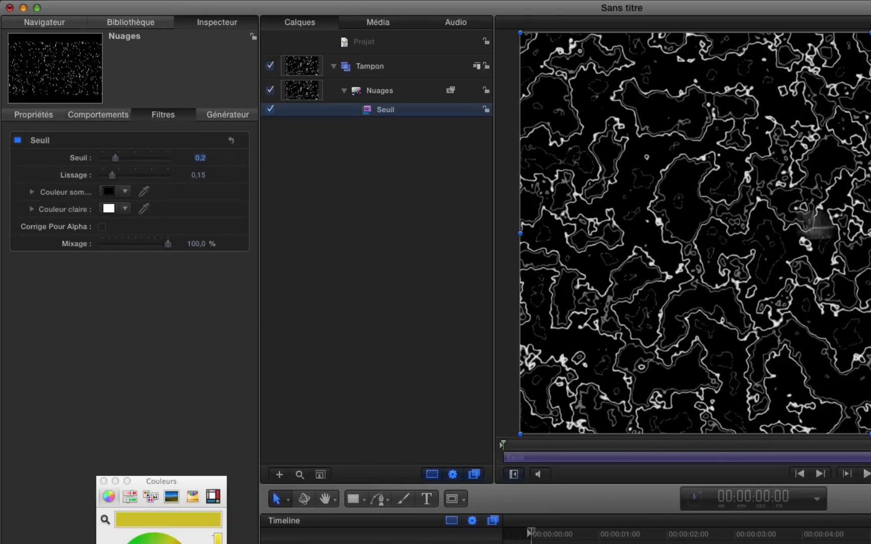
{"action": "mouse_move", "coordinate": [80, 161]}
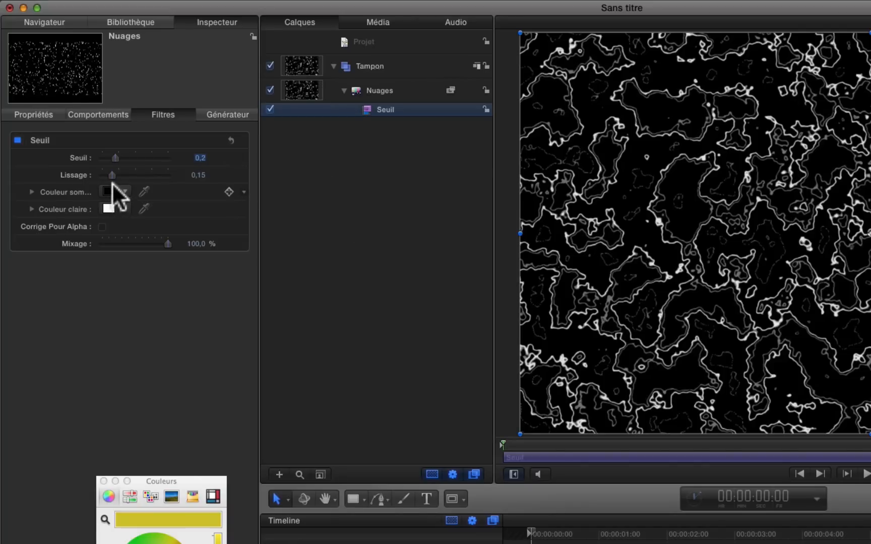
{"action": "left_click_drag", "start_coordinate": [111, 175], "coordinate": [17, 163]}
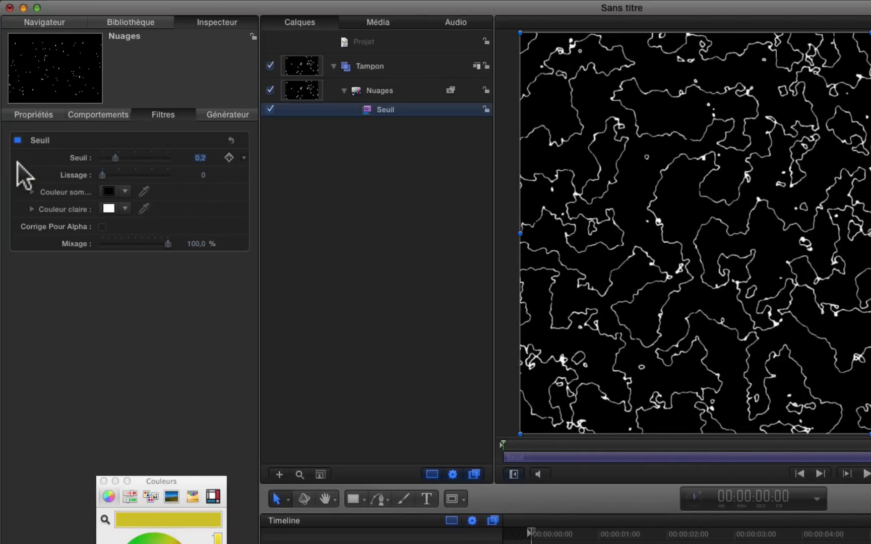
Step: Change the blend mode of the Nuages layer and deselect it
{"action": "left_click", "coordinate": [397, 93]}
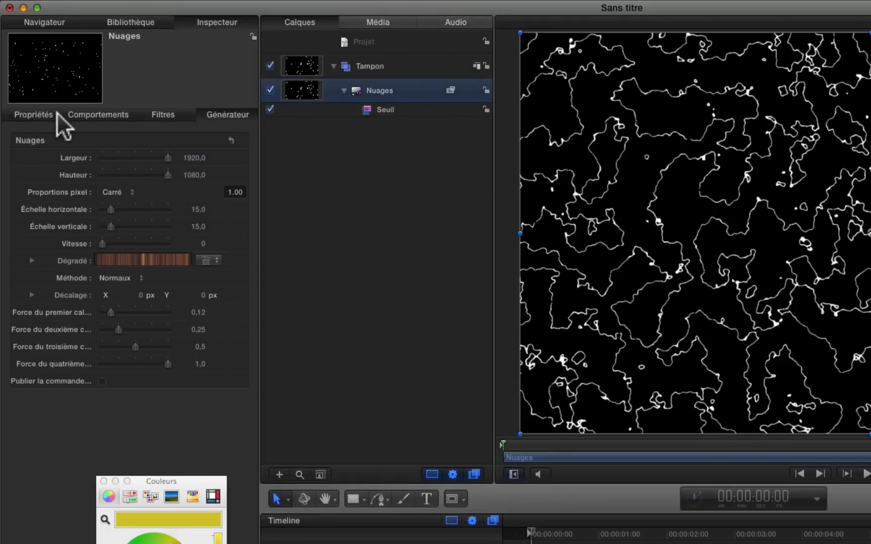
{"action": "left_click", "coordinate": [32, 113]}
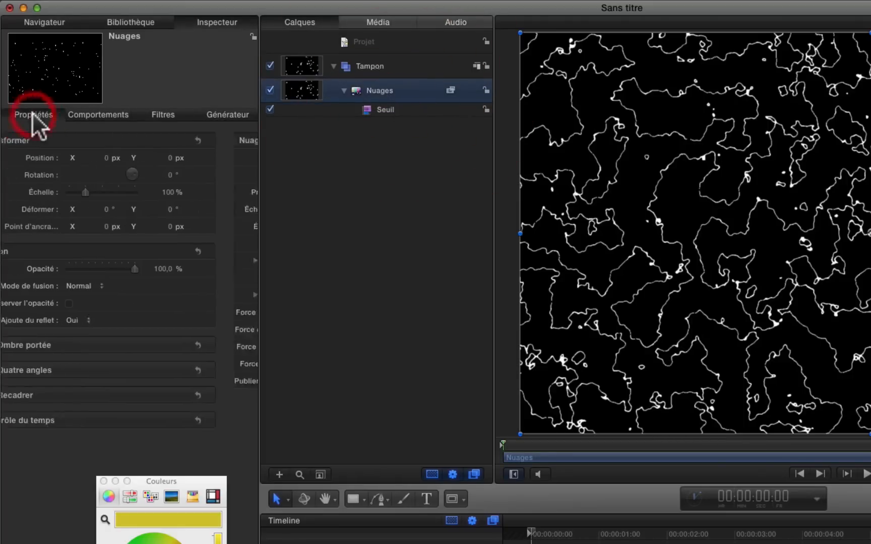
{"action": "left_click", "coordinate": [112, 286]}
{"action": "left_click", "coordinate": [148, 363]}
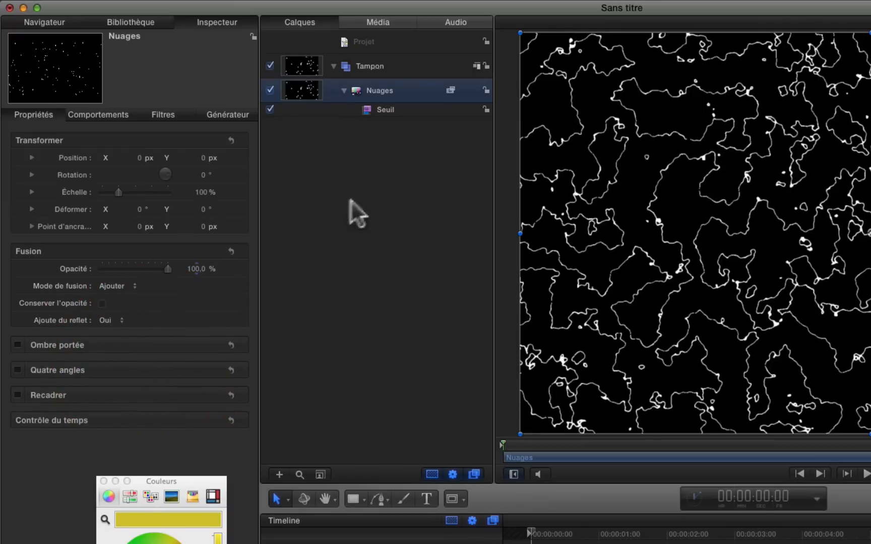
{"action": "left_click", "coordinate": [412, 194]}
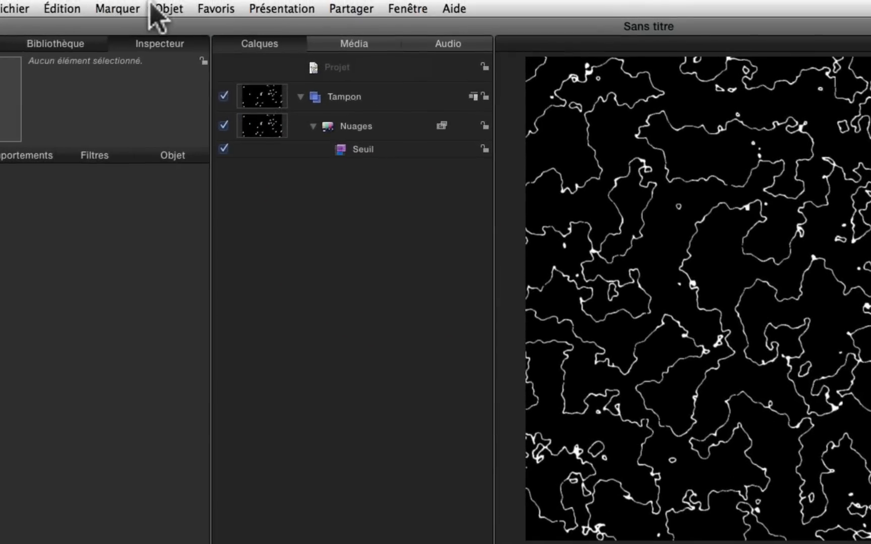
Step: Create a new group above the Tampon group and name it Texte
{"action": "left_click", "coordinate": [174, 5]}
{"action": "left_click", "coordinate": [181, 28]}
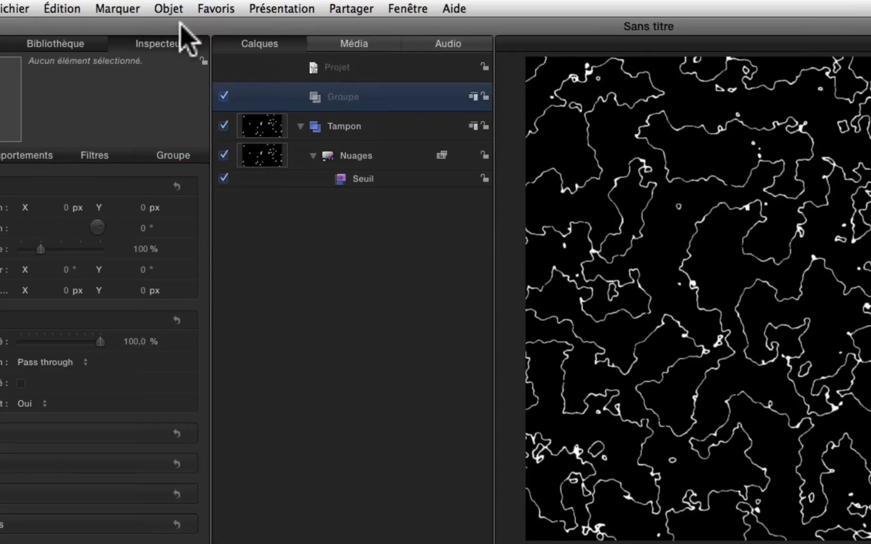
{"action": "left_click", "coordinate": [346, 96]}
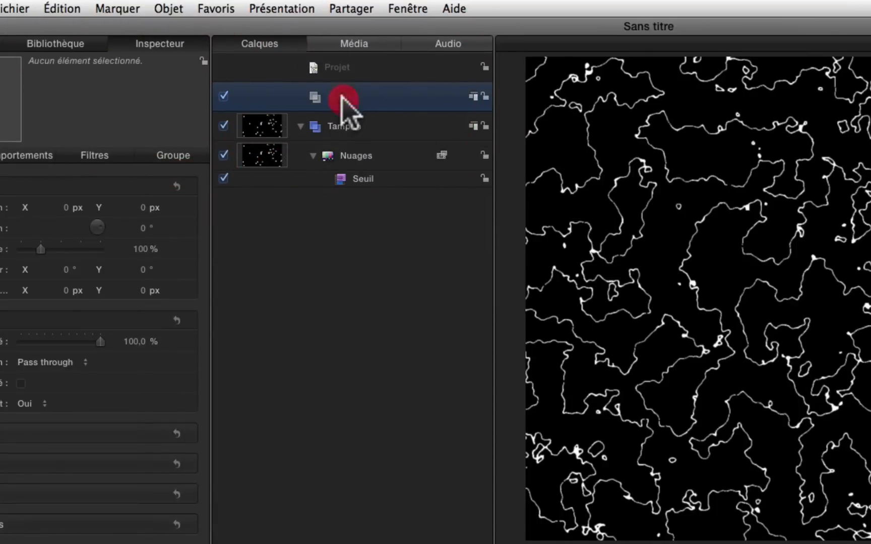
{"action": "left_click", "coordinate": [344, 97]}
{"action": "type", "text": "Te"}
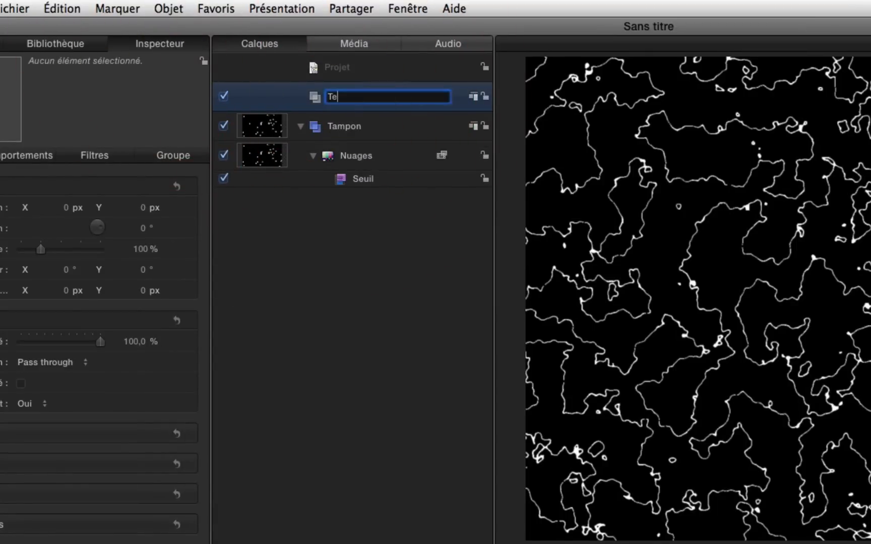
{"action": "type", "text": "xte"}
{"action": "key", "text": "Return"}
Step: Add the text Tampon in the Texte group and enlarge it to a size of 288
{"action": "left_click", "coordinate": [164, 471]}
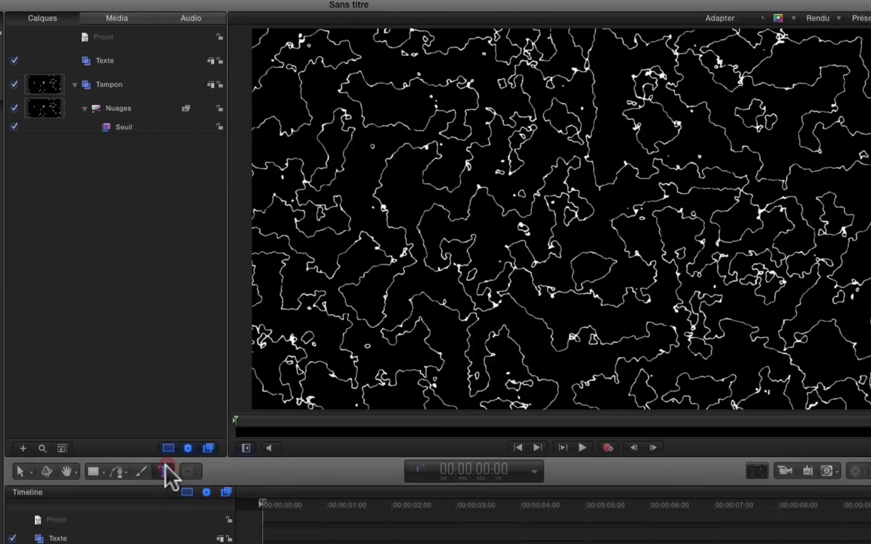
{"action": "left_click", "coordinate": [522, 214]}
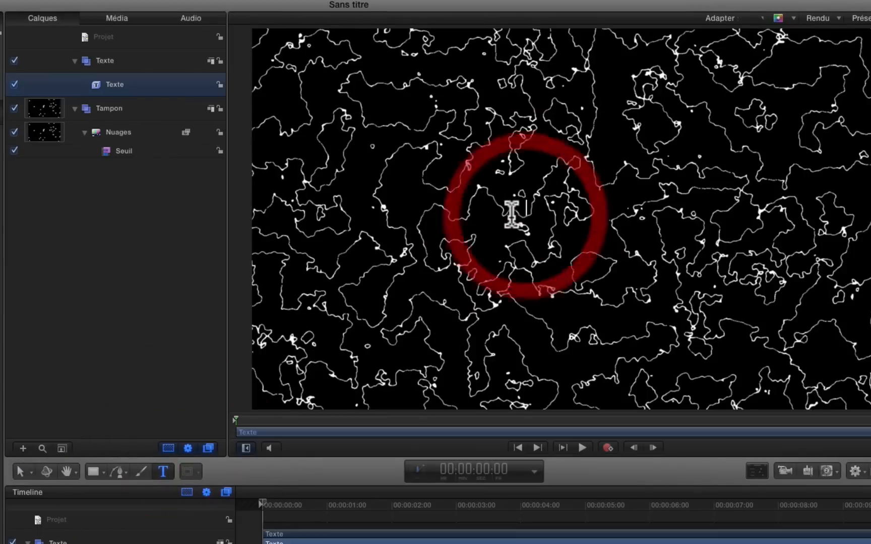
{"action": "type", "text": "Tampon"}
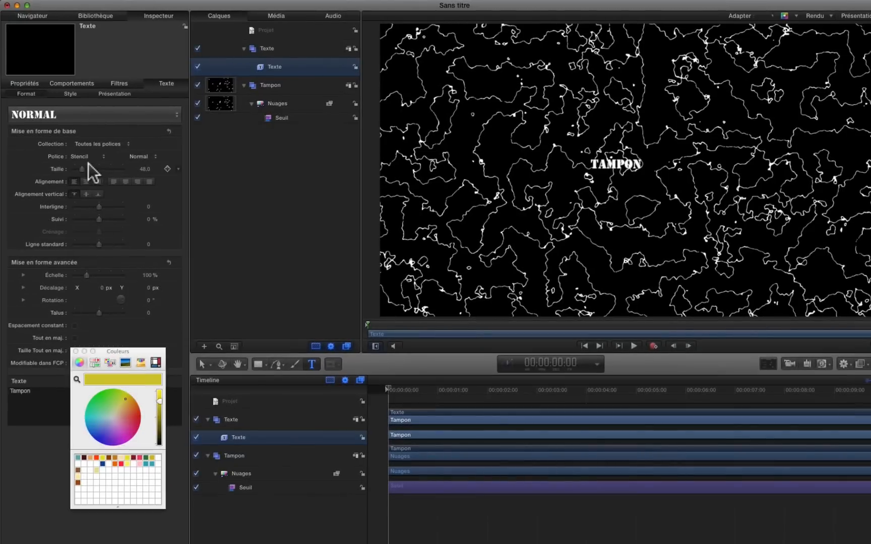
{"action": "left_click_drag", "start_coordinate": [82, 168], "coordinate": [136, 169]}
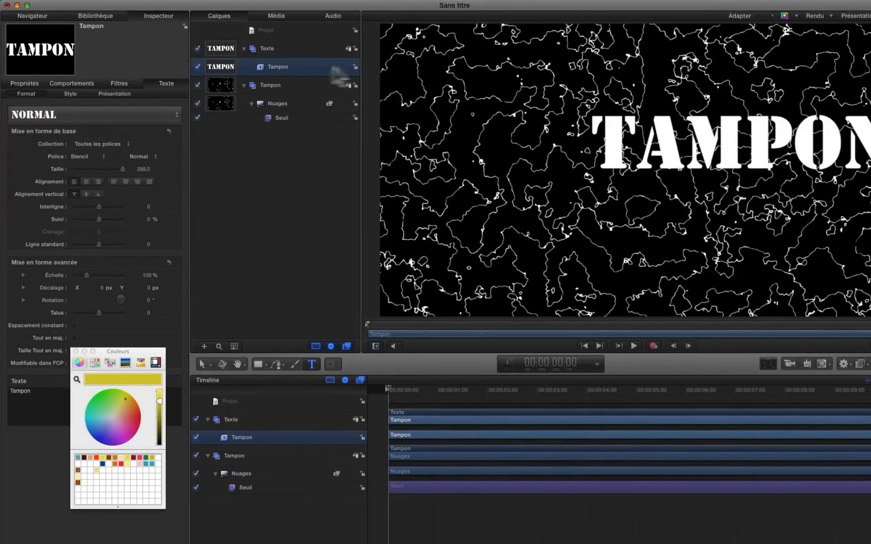
{"action": "left_click", "coordinate": [285, 66]}
{"action": "left_click", "coordinate": [684, 146]}
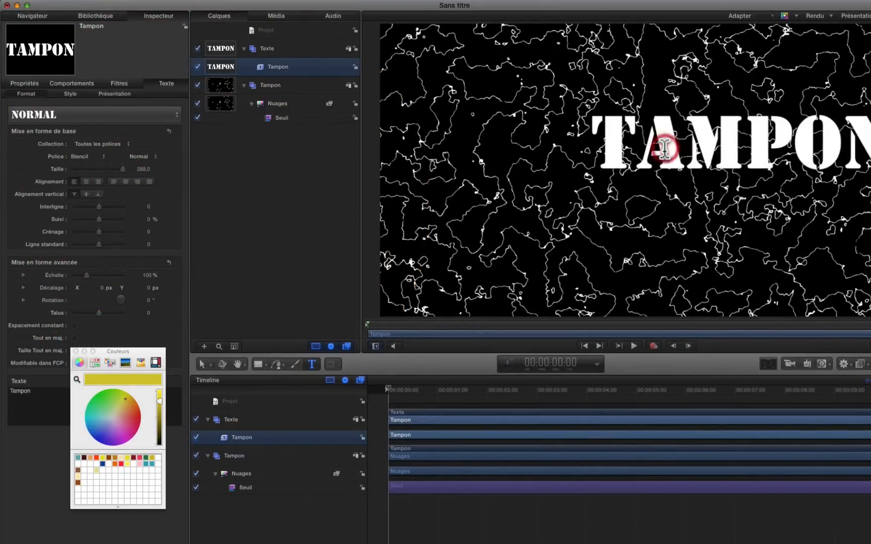
Step: Move the Tampon text to about X -202 px, Y 35,5 px
{"action": "left_click", "coordinate": [269, 48]}
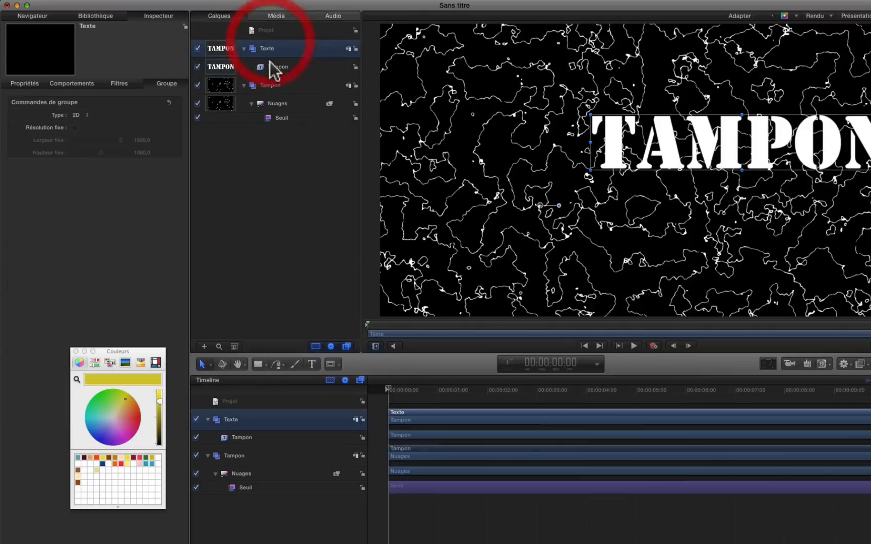
{"action": "left_click", "coordinate": [272, 68]}
{"action": "left_click", "coordinate": [25, 83]}
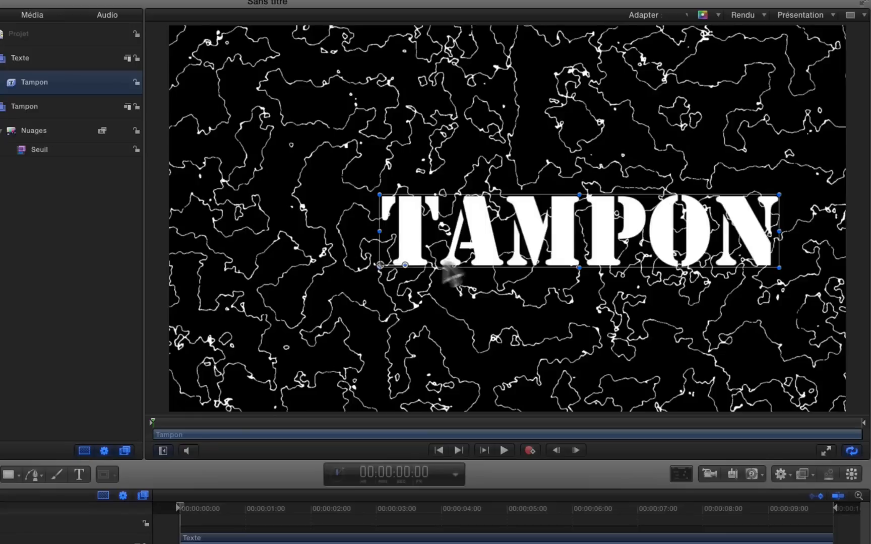
{"action": "left_click_drag", "start_coordinate": [641, 185], "coordinate": [613, 181]}
{"action": "left_click_drag", "start_coordinate": [472, 226], "coordinate": [445, 220]}
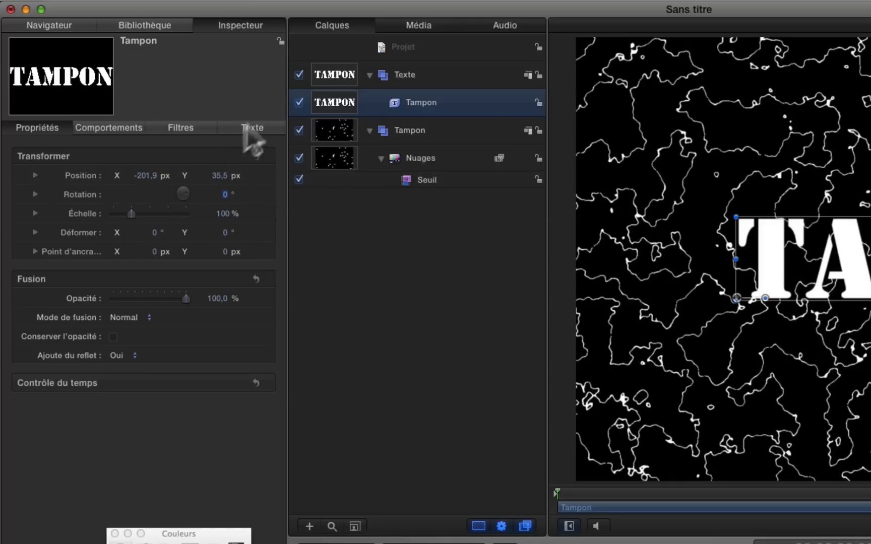
Step: Center-align the Tampon text and move it to about X 365 px at the same height
{"action": "left_click", "coordinate": [250, 127]}
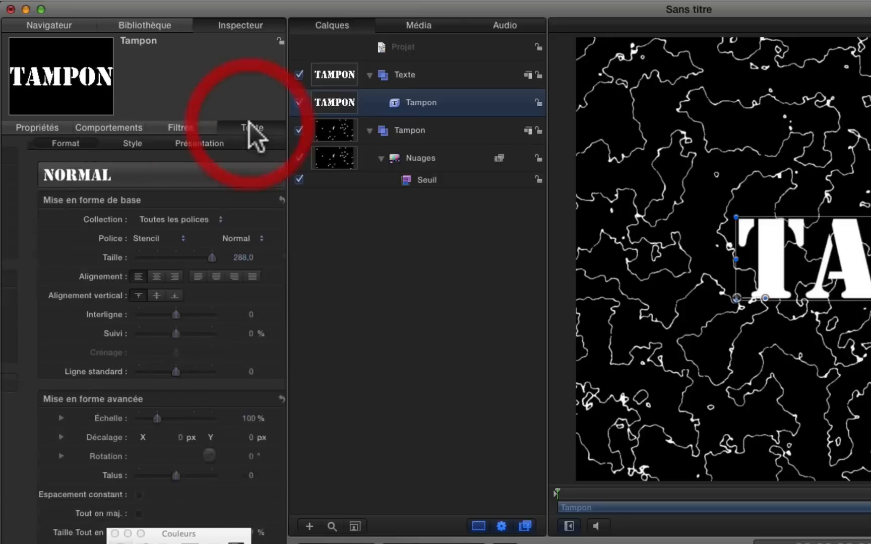
{"action": "left_click", "coordinate": [129, 274]}
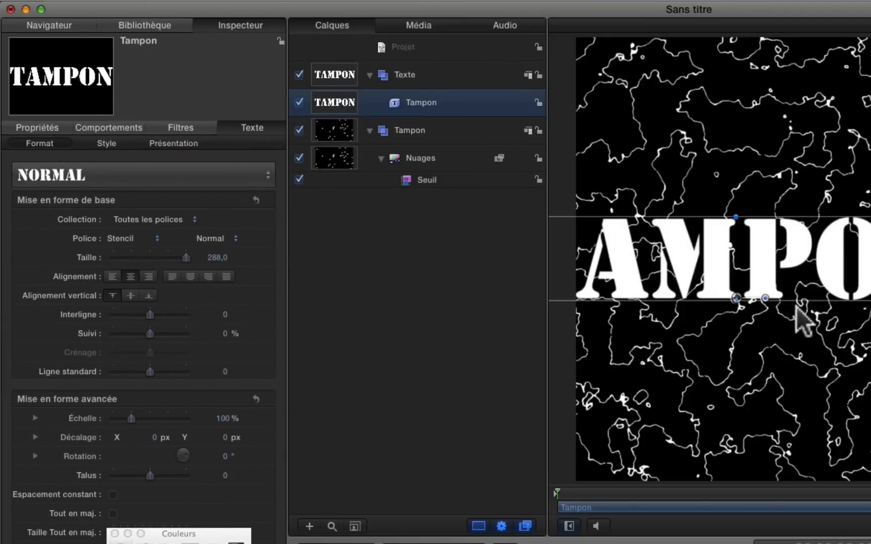
{"action": "left_click_drag", "start_coordinate": [766, 290], "coordinate": [497, 209]}
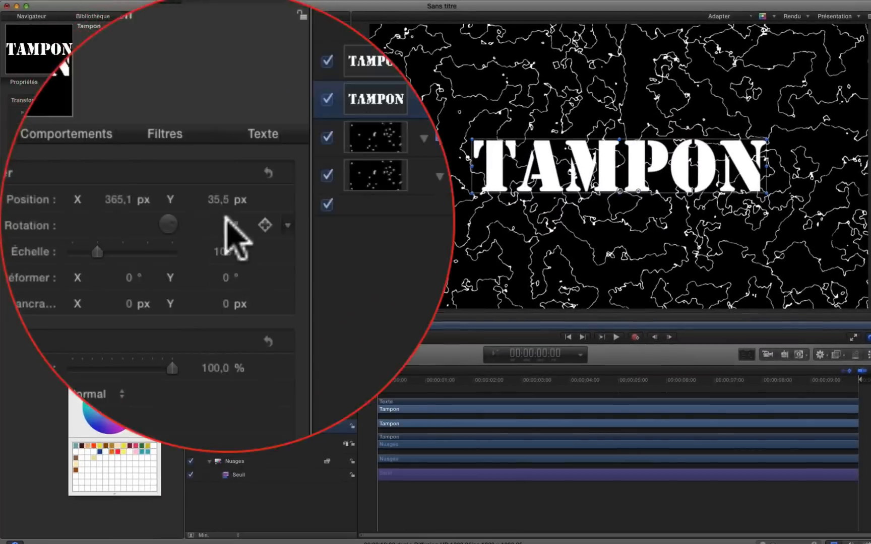
Step: Try a rotation of -5° on the Tampon text and reset it to 0°
{"action": "mouse_move", "coordinate": [226, 221]}
{"action": "left_mouse_down"}
{"action": "mouse_move", "coordinate": [226, 212]}
{"action": "mouse_move", "coordinate": [226, 223]}
{"action": "left_mouse_up"}
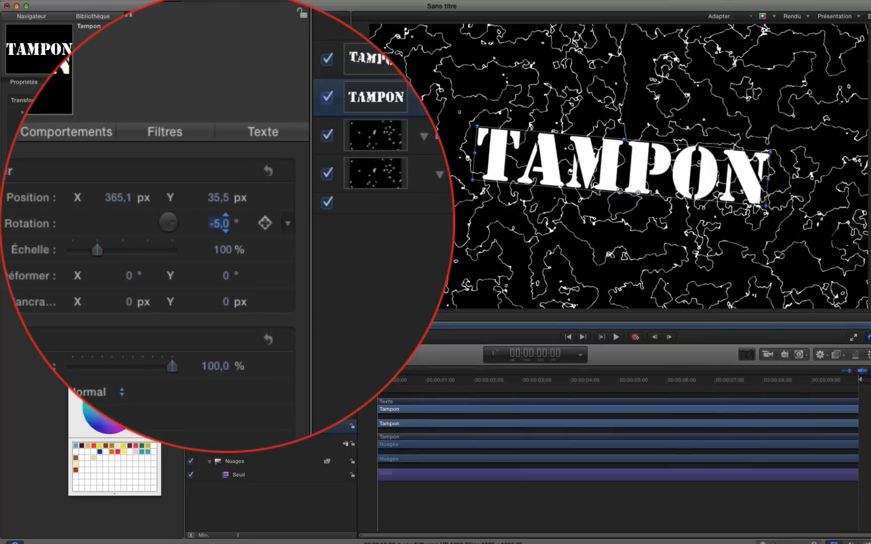
{"action": "double_click", "coordinate": [143, 125]}
{"action": "type", "text": "0"}
{"action": "key", "text": "Return"}
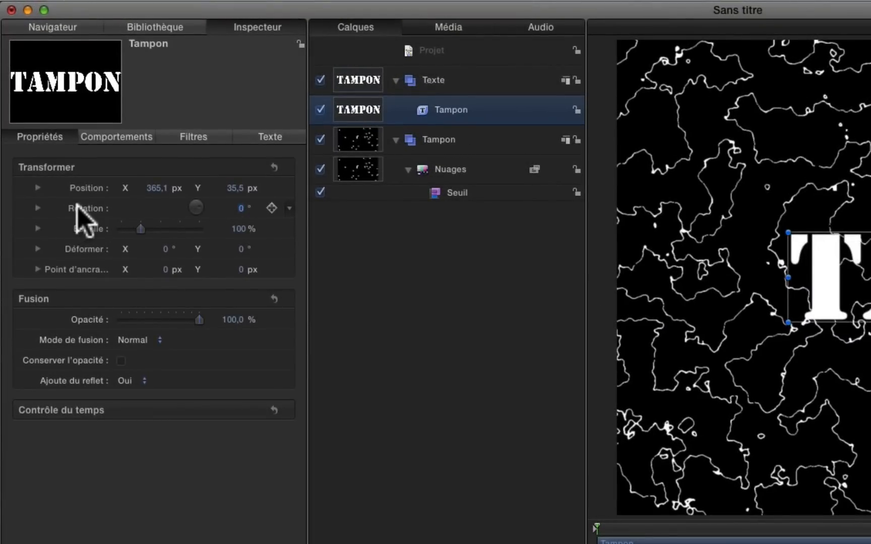
Step: Publish the Tampon text's rotation, scale and position parameters
{"action": "right_click", "coordinate": [77, 207]}
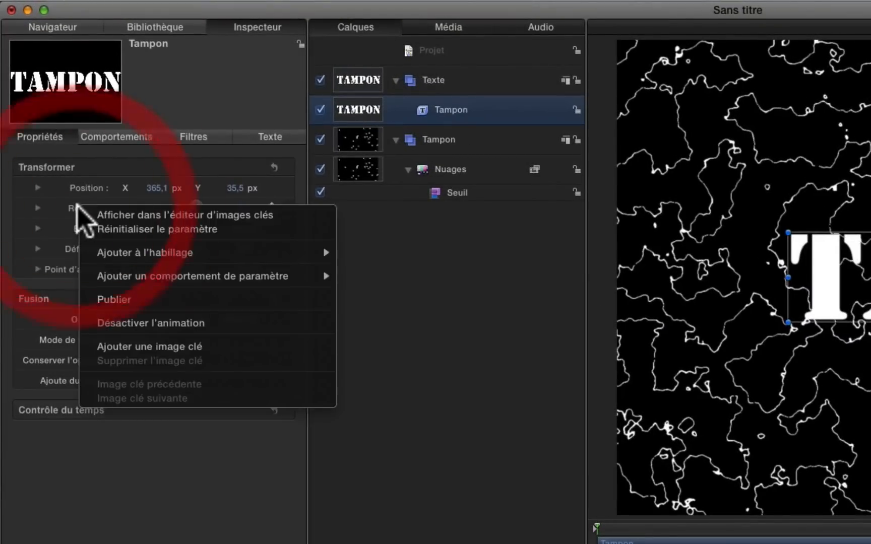
{"action": "left_click", "coordinate": [156, 302]}
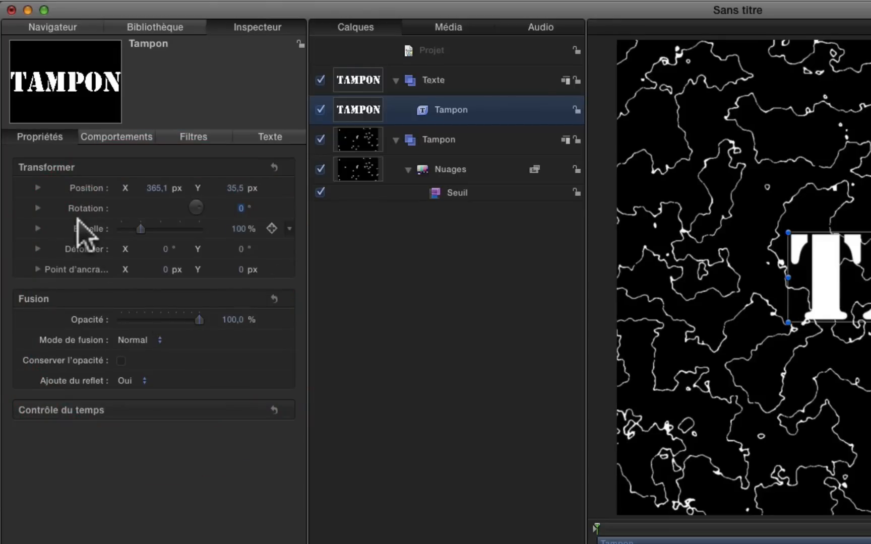
{"action": "left_click", "coordinate": [83, 187]}
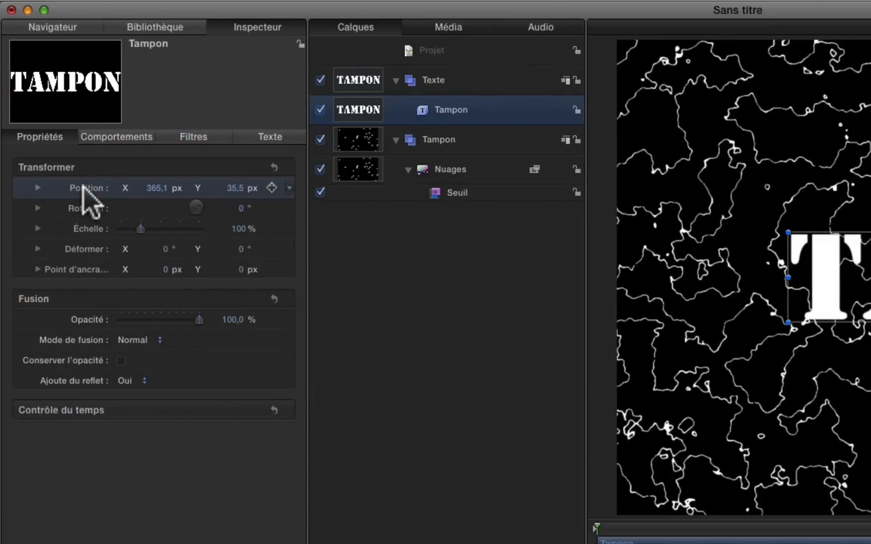
{"action": "right_click", "coordinate": [85, 231]}
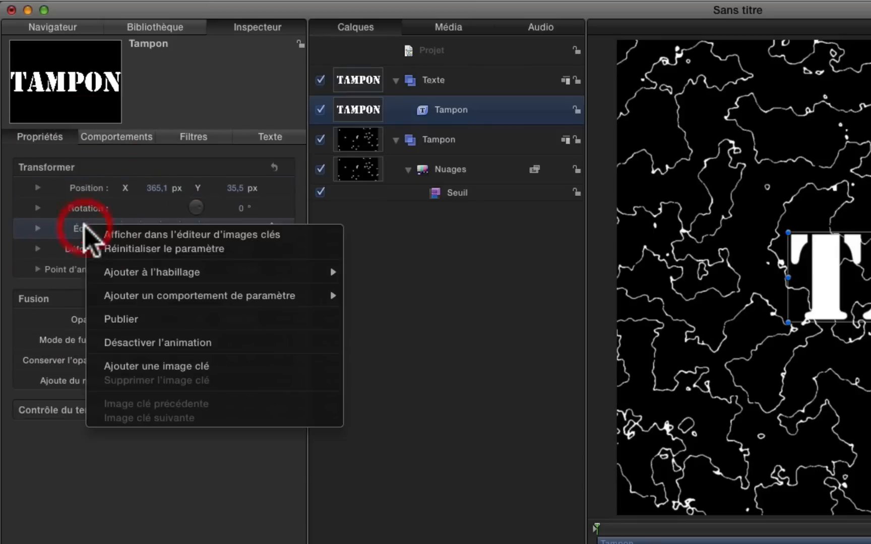
{"action": "left_click", "coordinate": [152, 322]}
{"action": "left_click", "coordinate": [101, 187]}
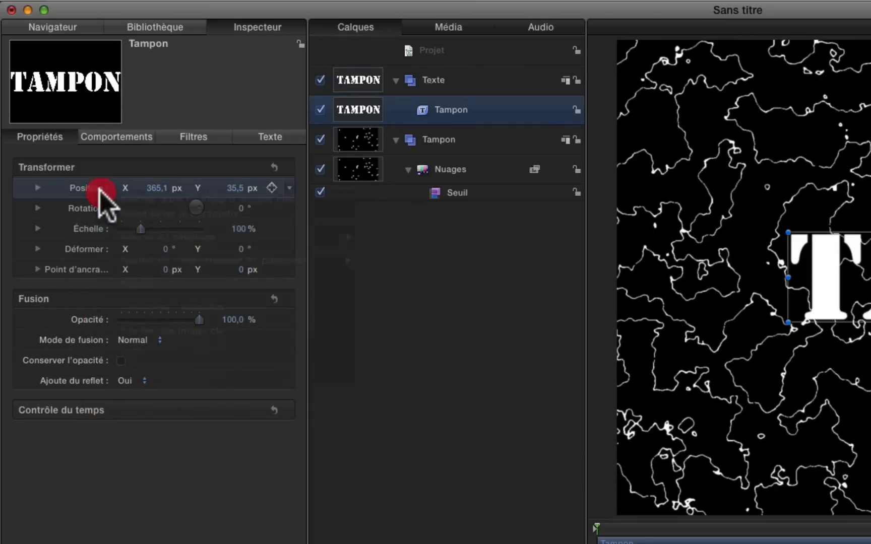
{"action": "right_click", "coordinate": [104, 189]}
{"action": "left_click", "coordinate": [151, 284]}
Step: Set the face color of the Tampon text to red
{"action": "left_click", "coordinate": [108, 137]}
{"action": "left_click", "coordinate": [198, 136]}
{"action": "left_click", "coordinate": [269, 137]}
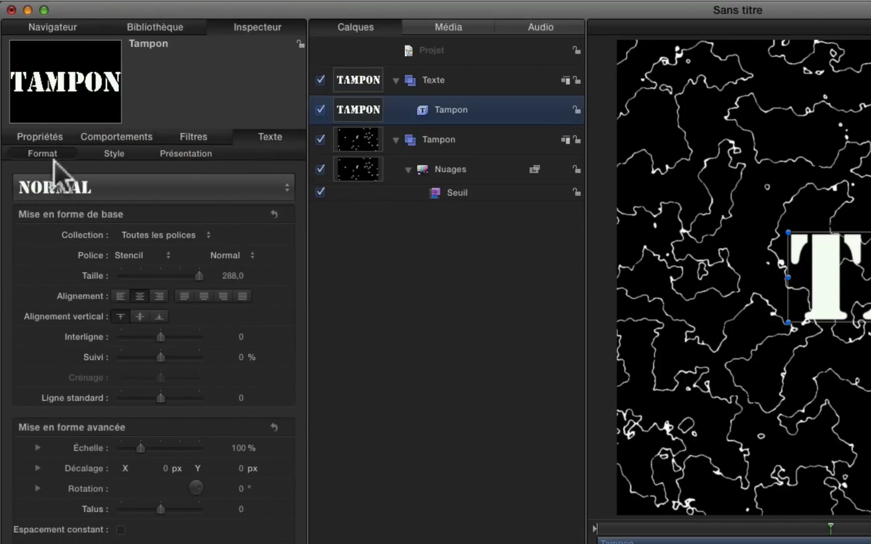
{"action": "left_click", "coordinate": [120, 155]}
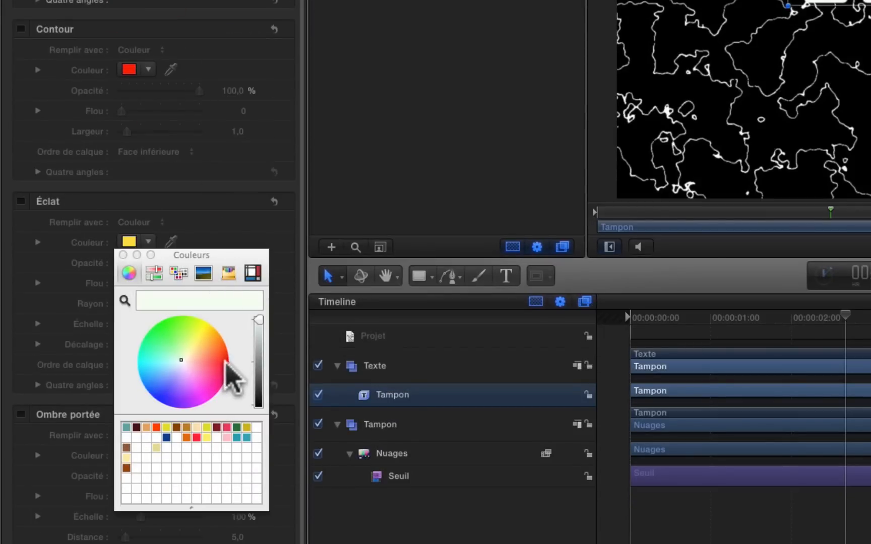
{"action": "left_click", "coordinate": [226, 363]}
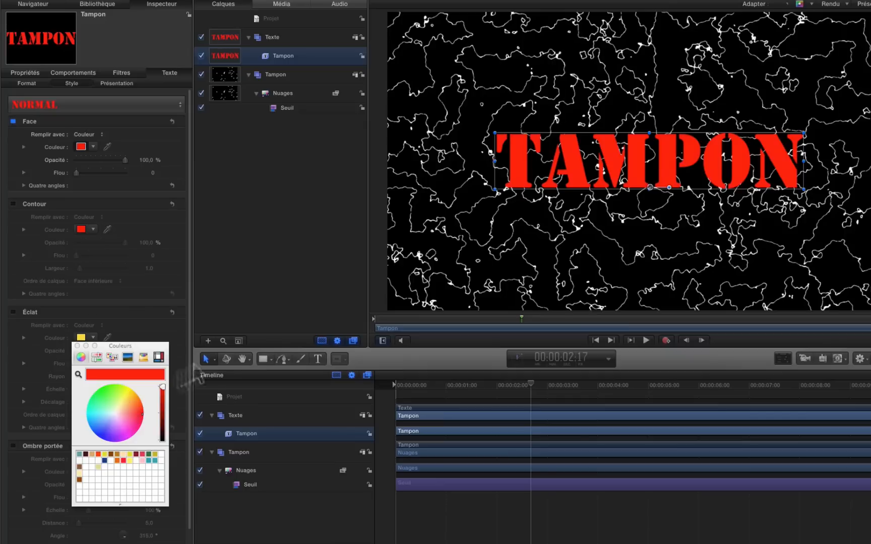
Step: Add an image mask to the Texte group and display the mask's HUD beneath the layer list
{"action": "left_click", "coordinate": [293, 35]}
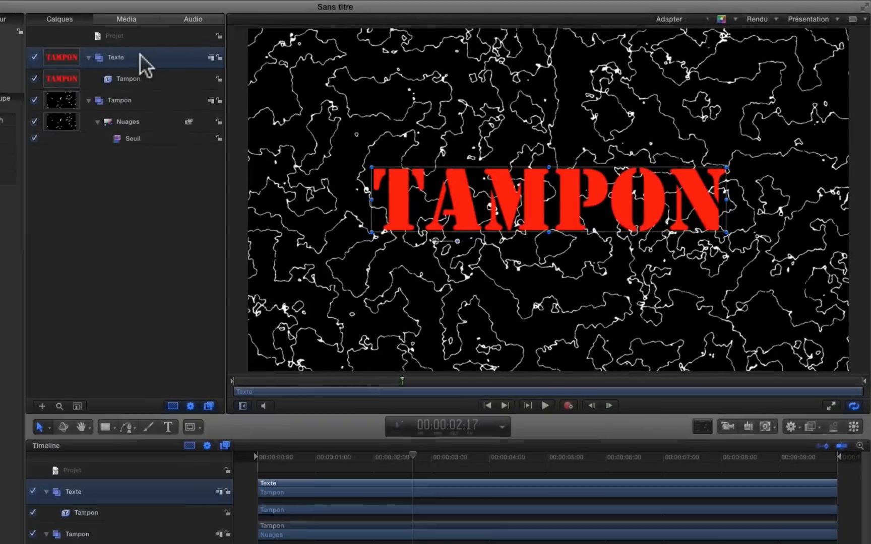
{"action": "right_click", "coordinate": [140, 54]}
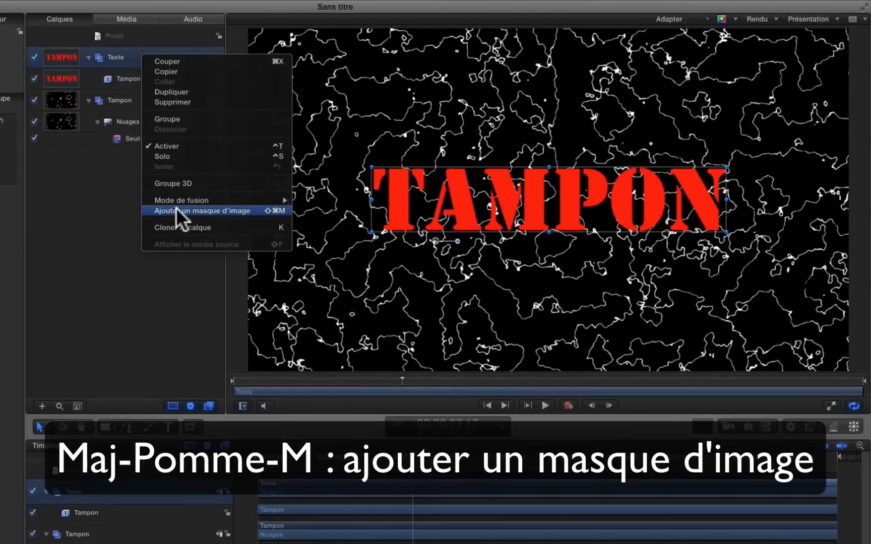
{"action": "left_click", "coordinate": [176, 210]}
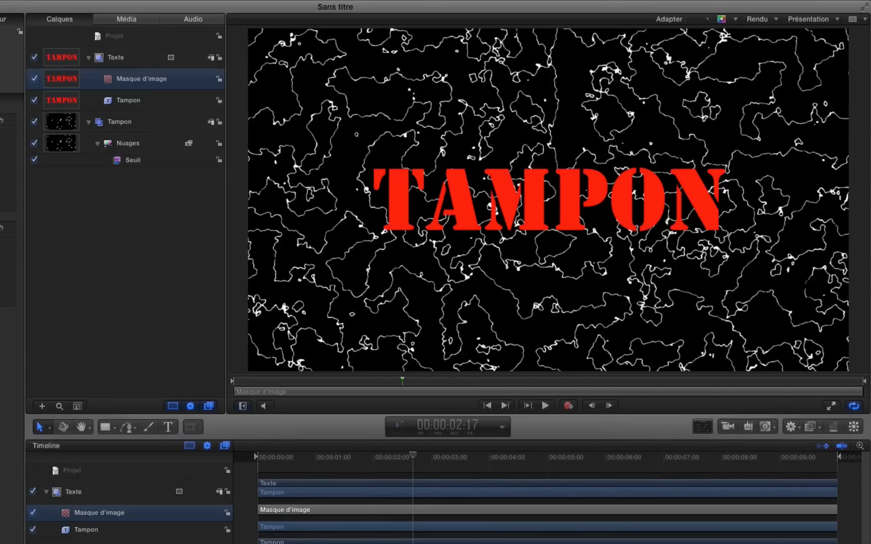
{"action": "key", "text": "F7"}
{"action": "left_click_drag", "start_coordinate": [380, 290], "coordinate": [192, 196]}
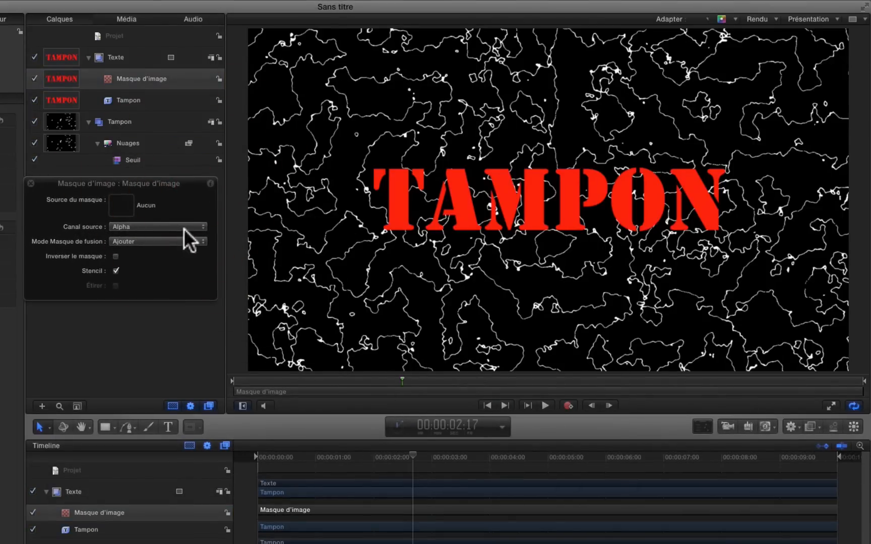
Step: Set the image mask's source channel to Luminance, invert the mask and assign the Tampon group as its source
{"action": "left_click", "coordinate": [136, 225]}
{"action": "left_click", "coordinate": [136, 235]}
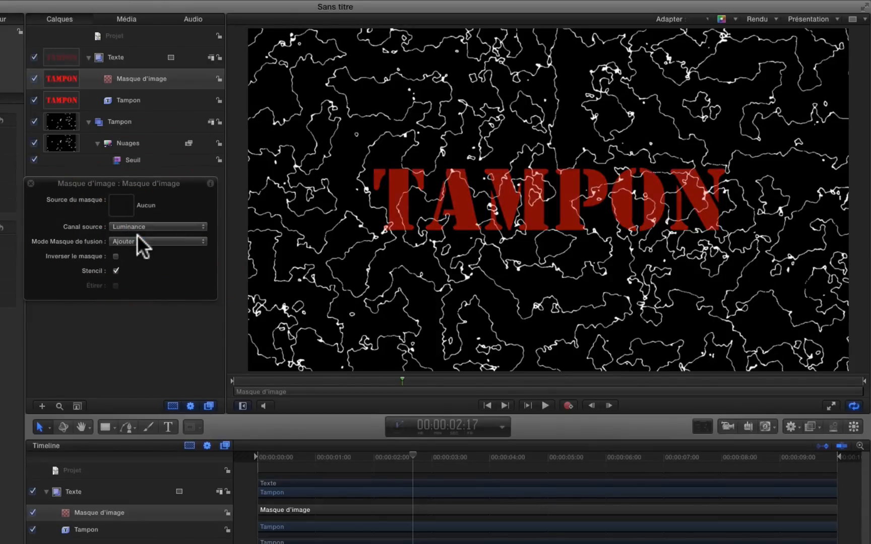
{"action": "left_click", "coordinate": [116, 257]}
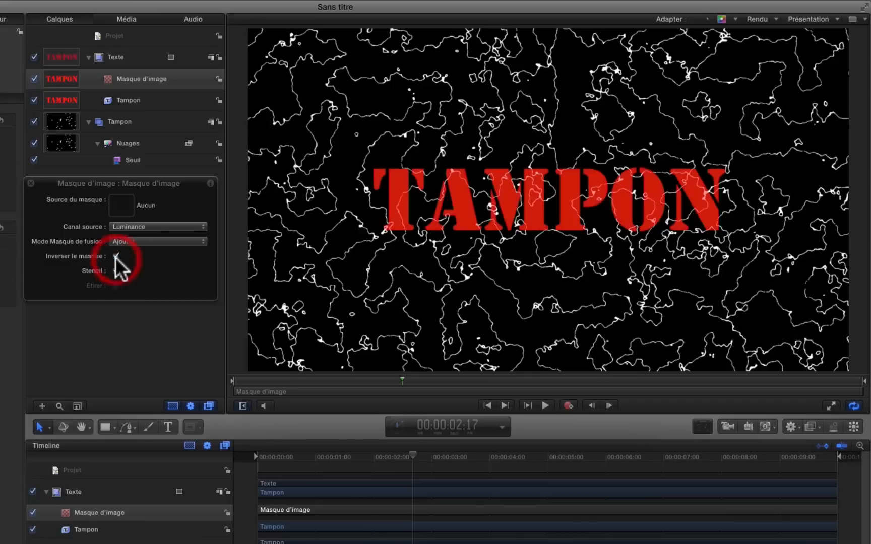
{"action": "left_click", "coordinate": [116, 270]}
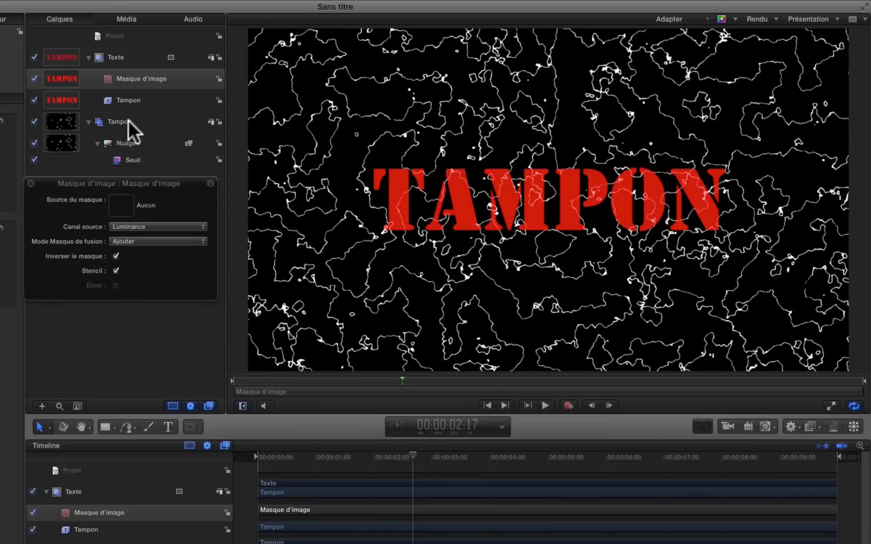
{"action": "left_click_drag", "start_coordinate": [122, 122], "coordinate": [117, 211]}
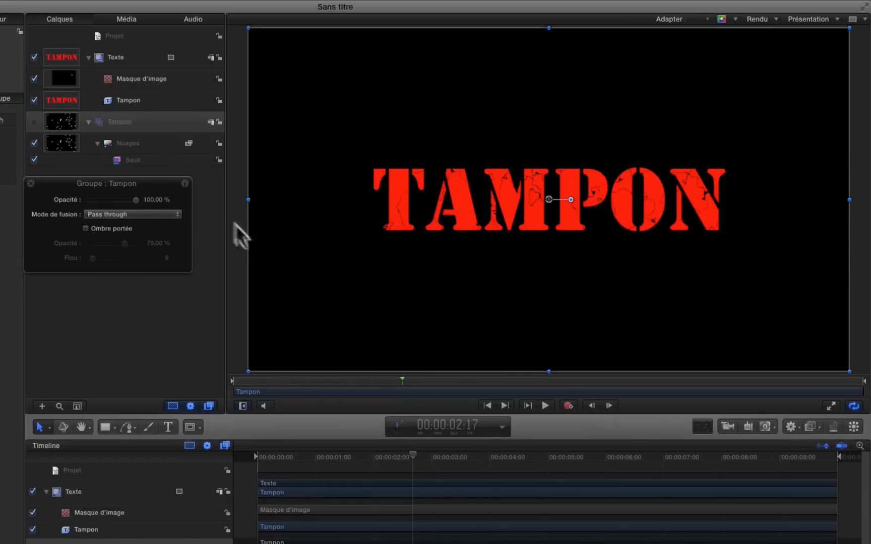
Step: Move the Tampon group's HUD out of the way and close it
{"action": "left_click_drag", "start_coordinate": [167, 184], "coordinate": [175, 267]}
{"action": "left_click", "coordinate": [204, 189]}
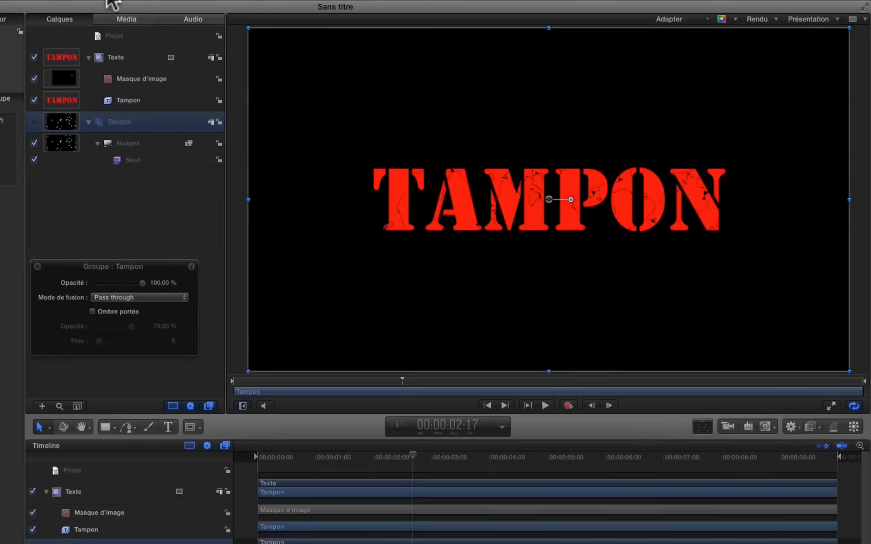
{"action": "left_click_drag", "start_coordinate": [66, 261], "coordinate": [870, 473]}
{"action": "left_click", "coordinate": [95, 198]}
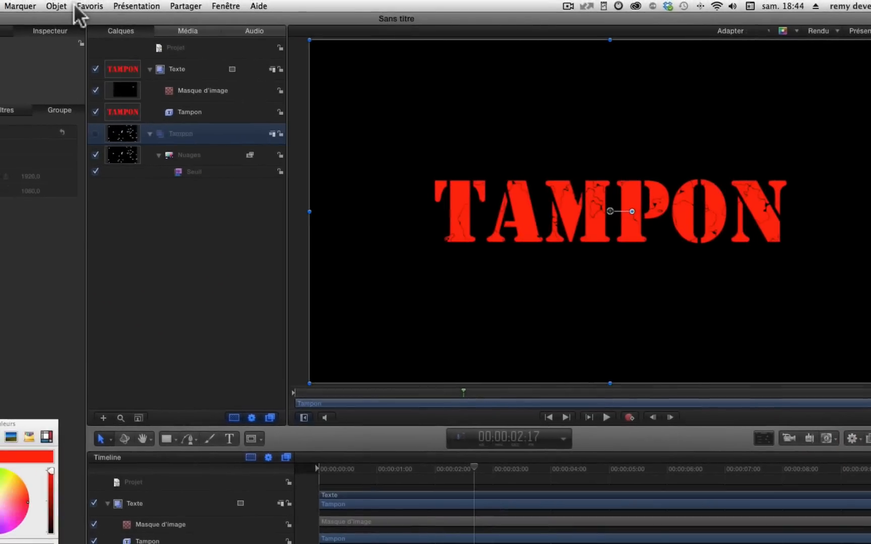
Step: Create a new group, place it below the Tampon group and name it Fond
{"action": "left_click", "coordinate": [55, 6]}
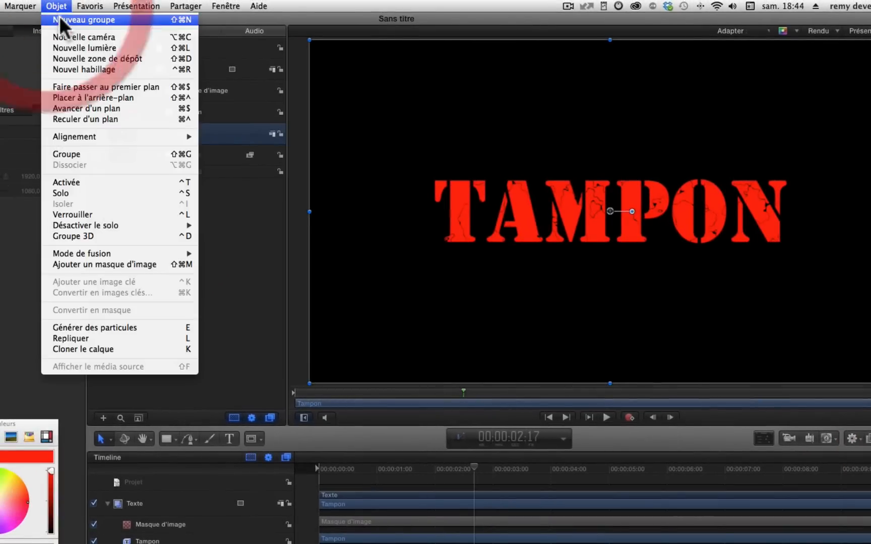
{"action": "left_click", "coordinate": [60, 17]}
{"action": "left_click_drag", "start_coordinate": [202, 133], "coordinate": [202, 204]}
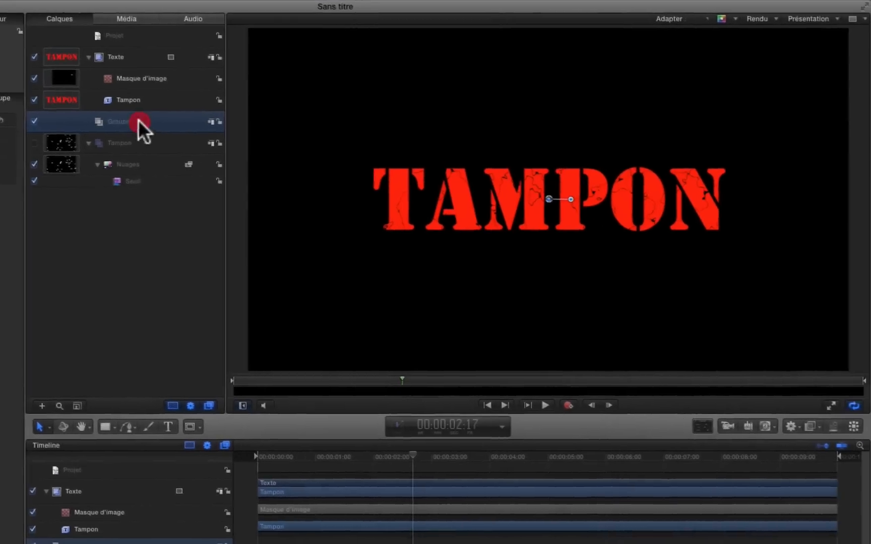
{"action": "left_click_drag", "start_coordinate": [140, 192], "coordinate": [81, 184]}
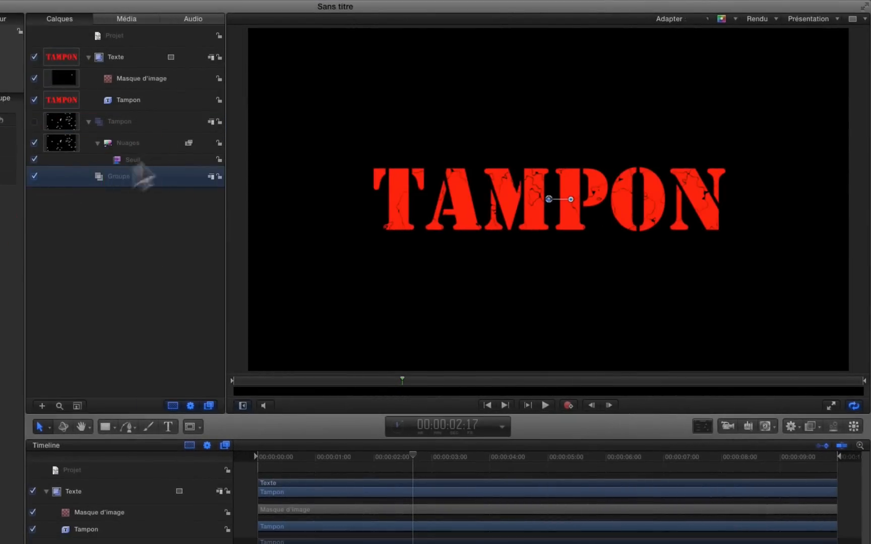
{"action": "double_click", "coordinate": [123, 176]}
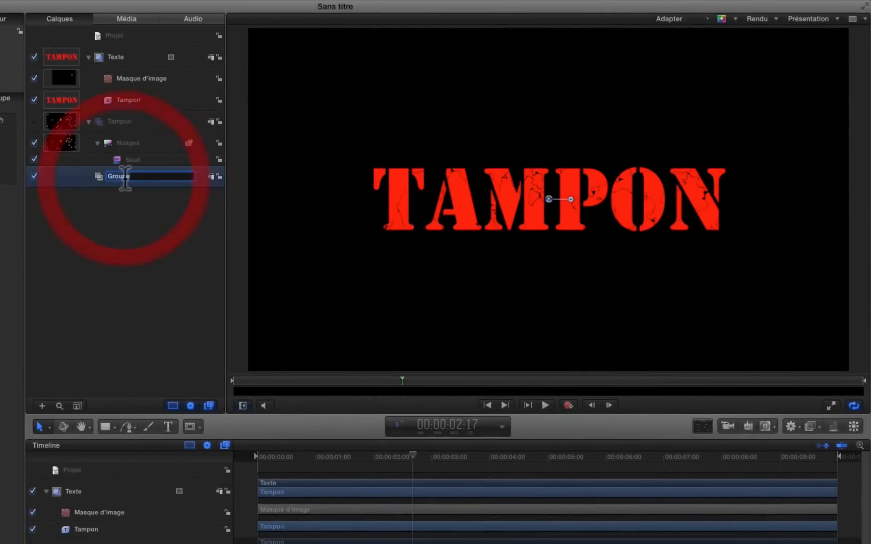
{"action": "type", "text": "Fond"}
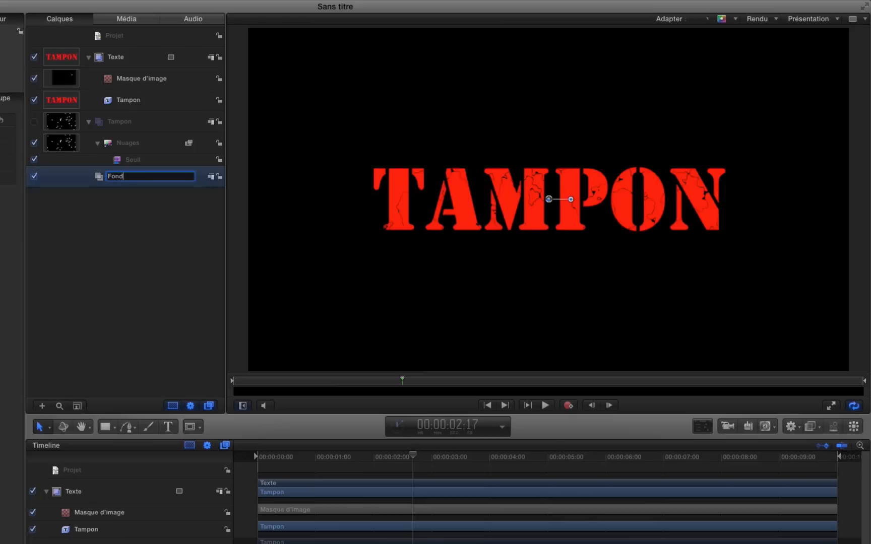
{"action": "left_click", "coordinate": [133, 208]}
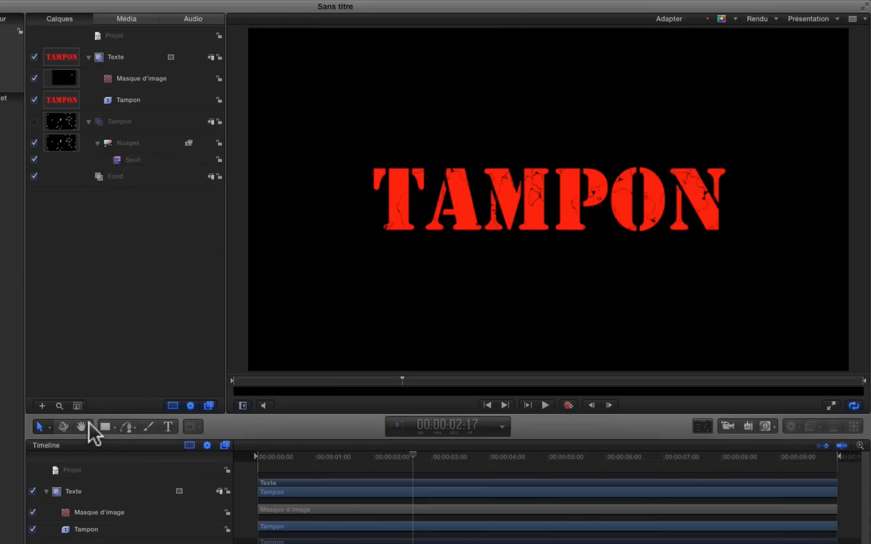
Step: Draw a white rectangle covering the whole canvas in the Fond group and scale it to 371%
{"action": "left_click", "coordinate": [101, 426]}
{"action": "left_click_drag", "start_coordinate": [243, 26], "coordinate": [862, 382]}
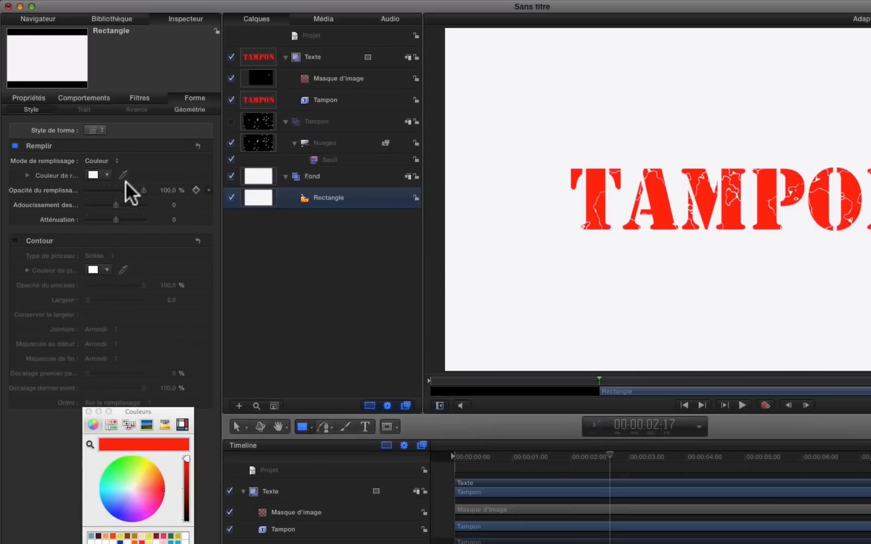
{"action": "left_click", "coordinate": [19, 98]}
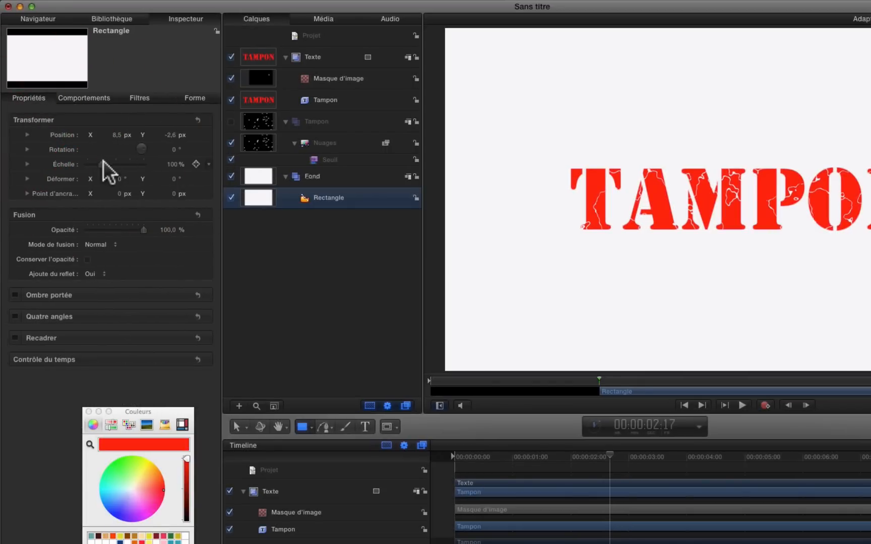
{"action": "left_click_drag", "start_coordinate": [111, 161], "coordinate": [140, 163]}
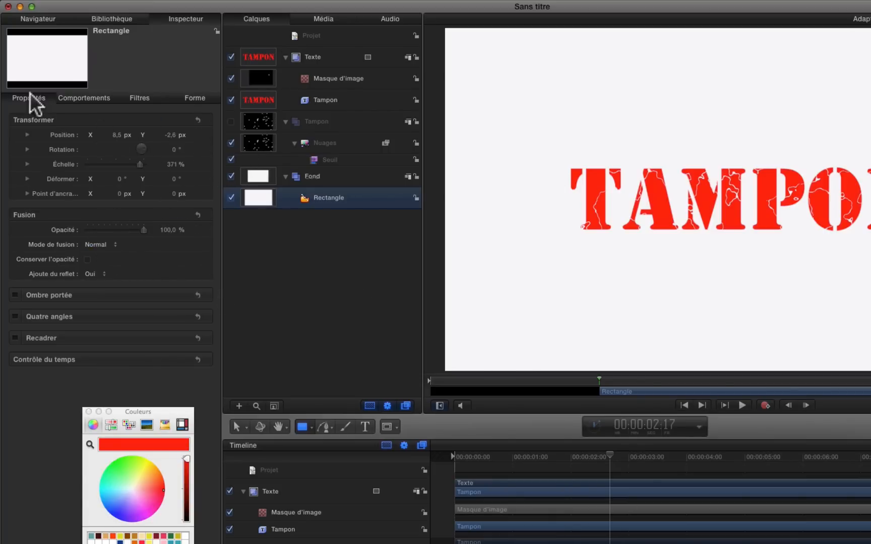
Step: Publish the fill color parameter of the background rectangle
{"action": "left_click", "coordinate": [194, 99]}
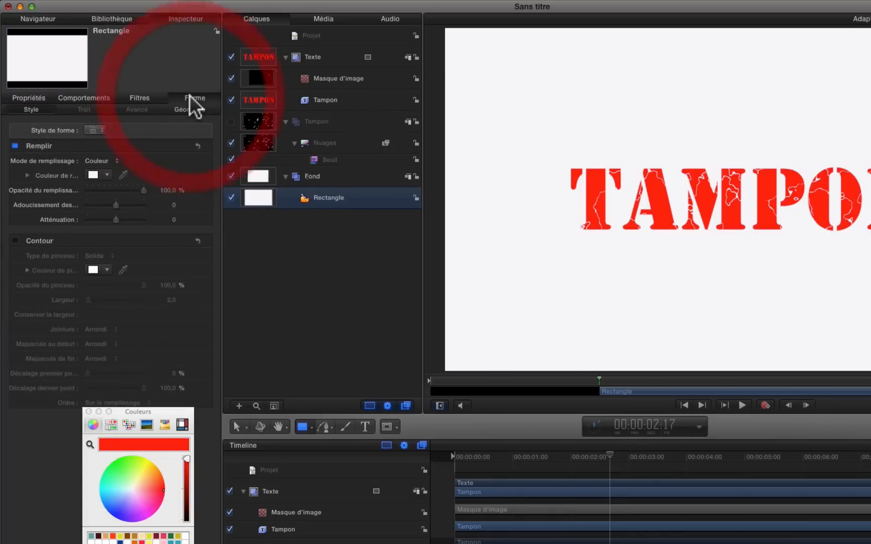
{"action": "right_click", "coordinate": [49, 174]}
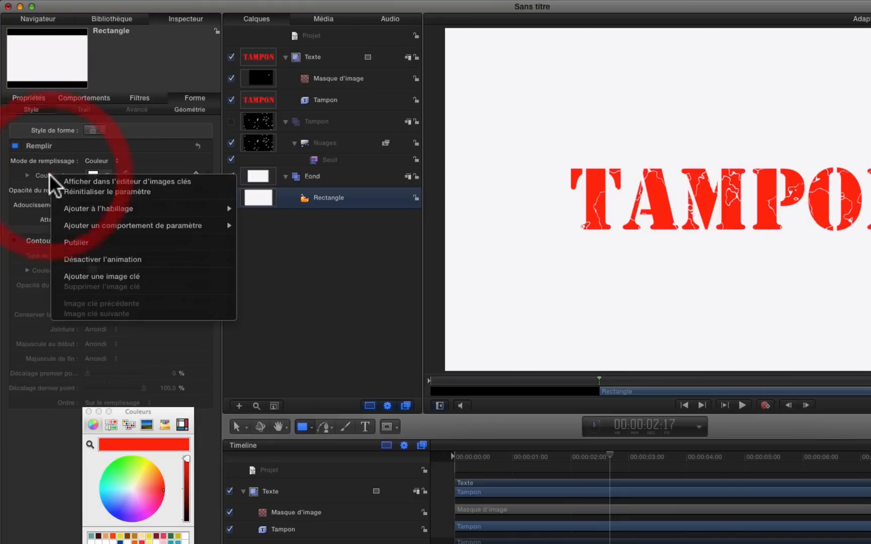
{"action": "left_click", "coordinate": [70, 243]}
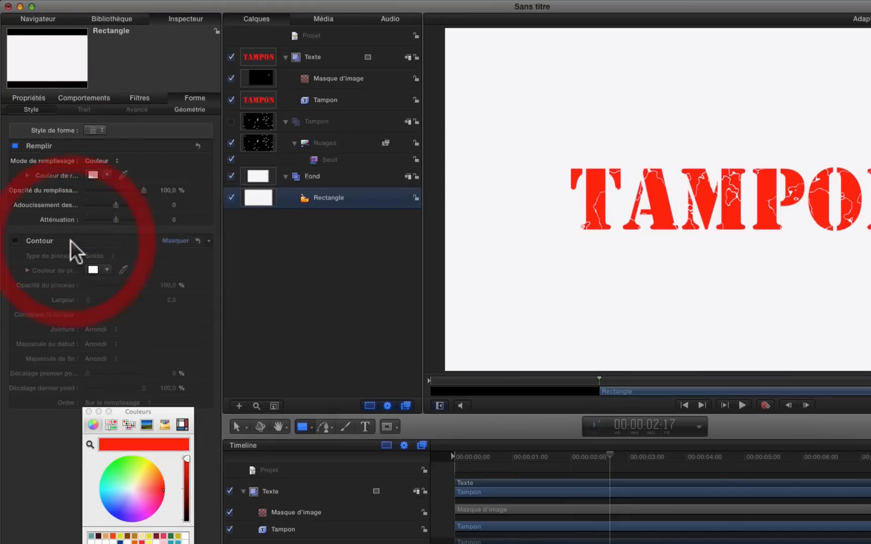
Step: Rename the project's published parameters to Rotation texte, Taille texte, Position texte and Couleur du fond
{"action": "left_click", "coordinate": [332, 33]}
{"action": "left_click", "coordinate": [73, 147]}
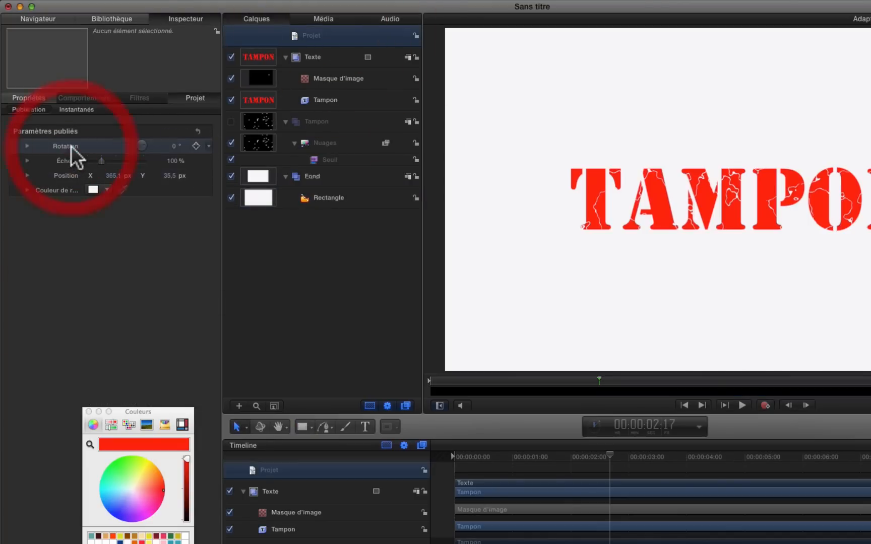
{"action": "left_click", "coordinate": [72, 147]}
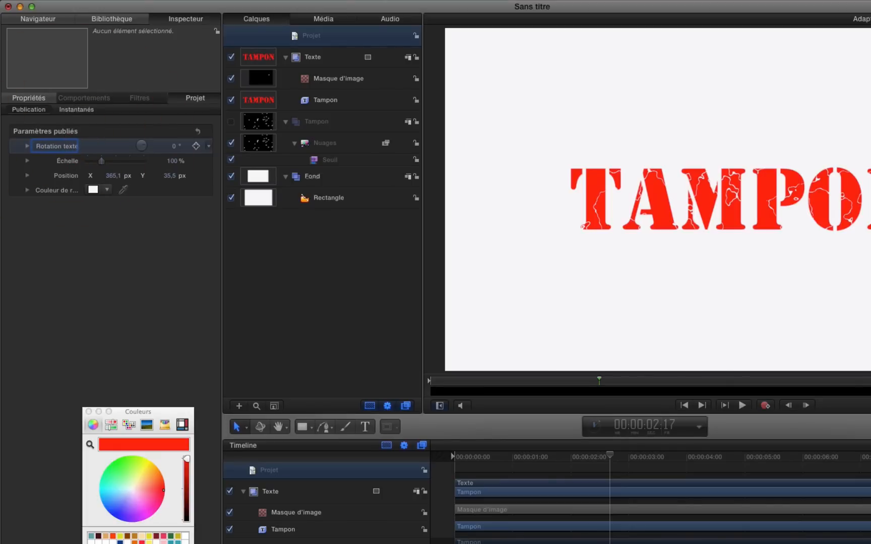
{"action": "left_click", "coordinate": [73, 162]}
{"action": "left_click", "coordinate": [72, 161]}
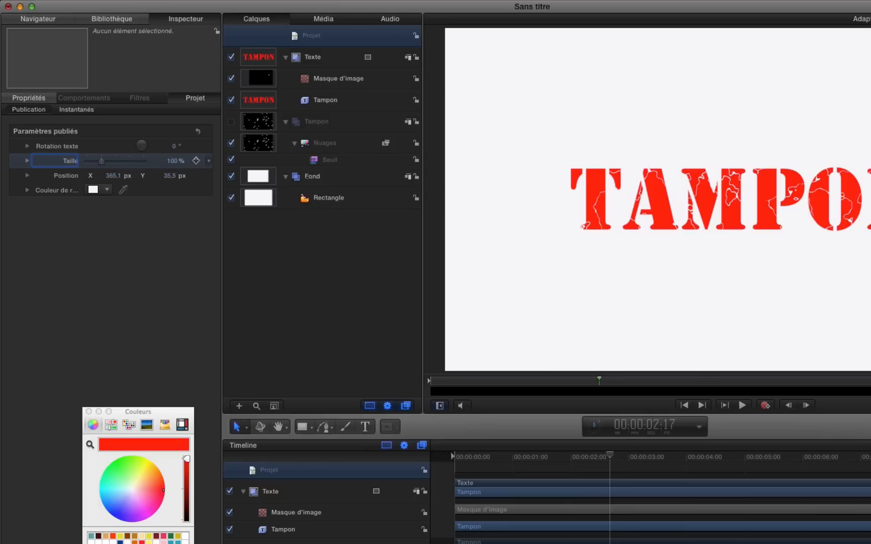
{"action": "left_click", "coordinate": [69, 175]}
{"action": "left_click", "coordinate": [69, 175]}
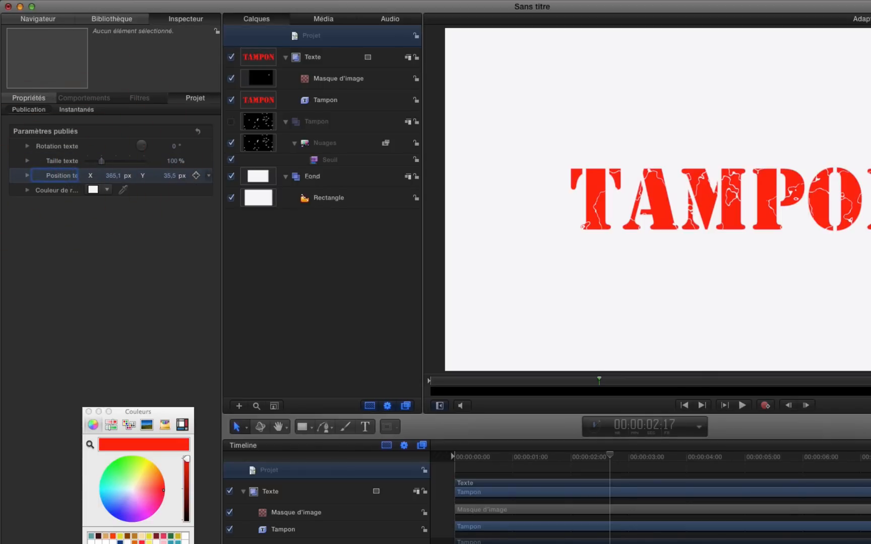
{"action": "left_click", "coordinate": [62, 186]}
{"action": "left_click", "coordinate": [63, 188]}
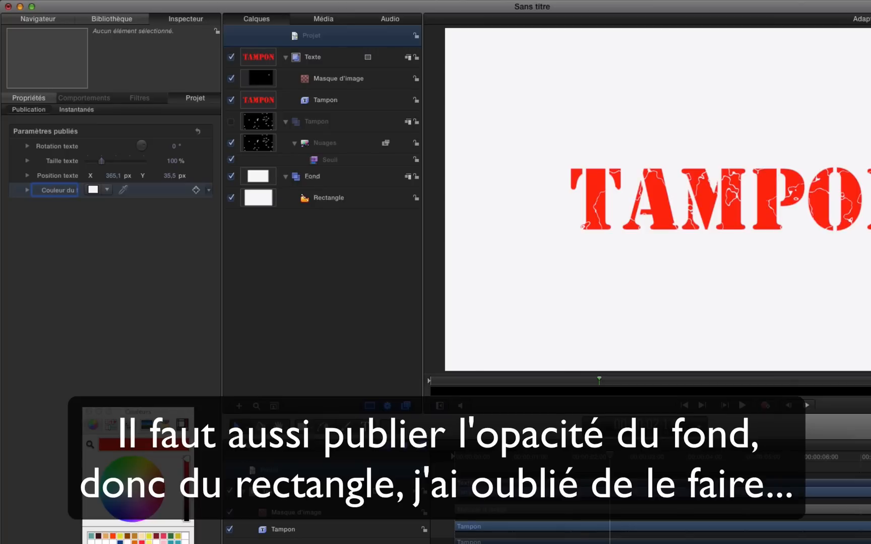
{"action": "left_click", "coordinate": [30, 222]}
{"action": "left_click", "coordinate": [65, 191]}
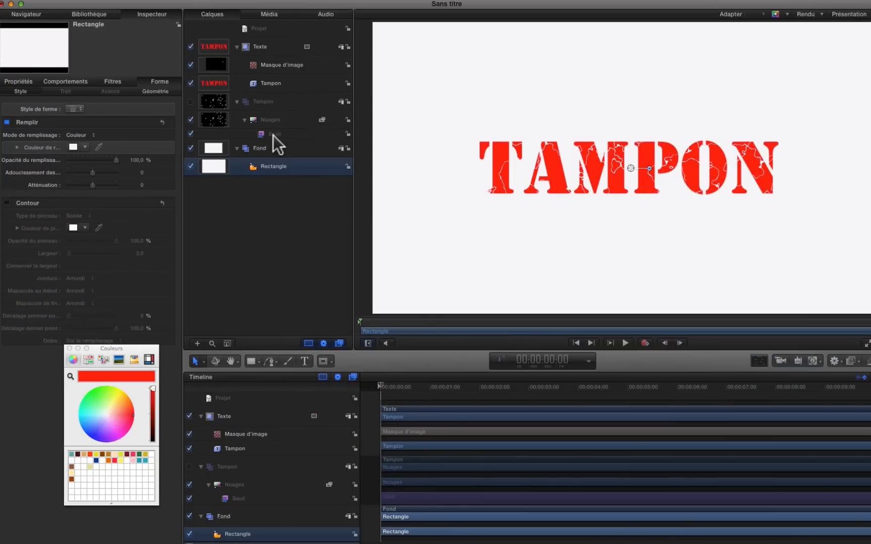
Step: Set the threshold of the Seuil filter on Nuages to 0.27 and add that parameter to a new rig slider
{"action": "left_click", "coordinate": [272, 134]}
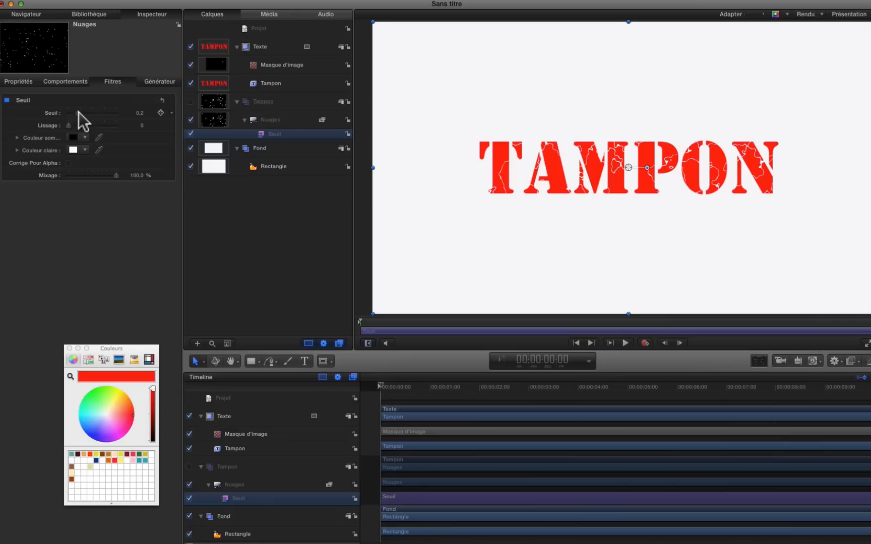
{"action": "mouse_move", "coordinate": [76, 113]}
{"action": "left_mouse_down"}
{"action": "mouse_move", "coordinate": [67, 112]}
{"action": "mouse_move", "coordinate": [77, 113]}
{"action": "left_mouse_up"}
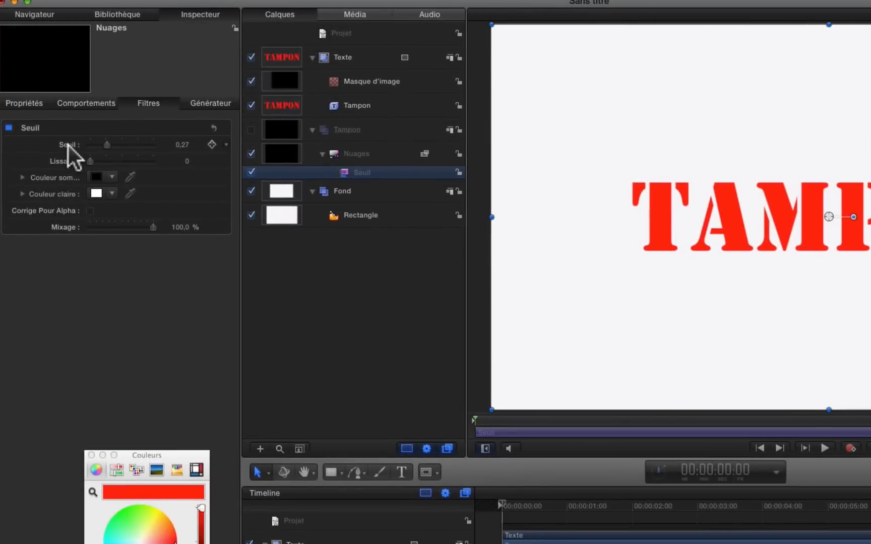
{"action": "right_click", "coordinate": [69, 146]}
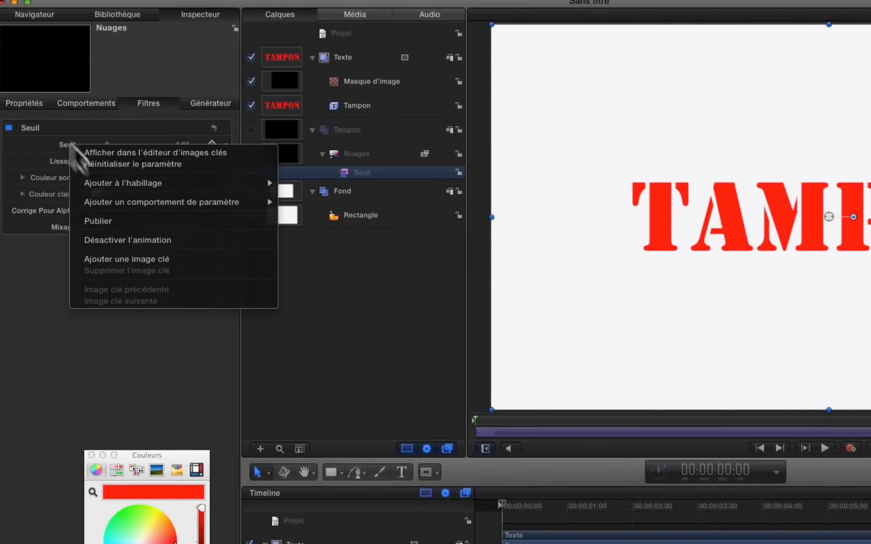
{"action": "mouse_move", "coordinate": [107, 184]}
{"action": "mouse_move", "coordinate": [282, 182]}
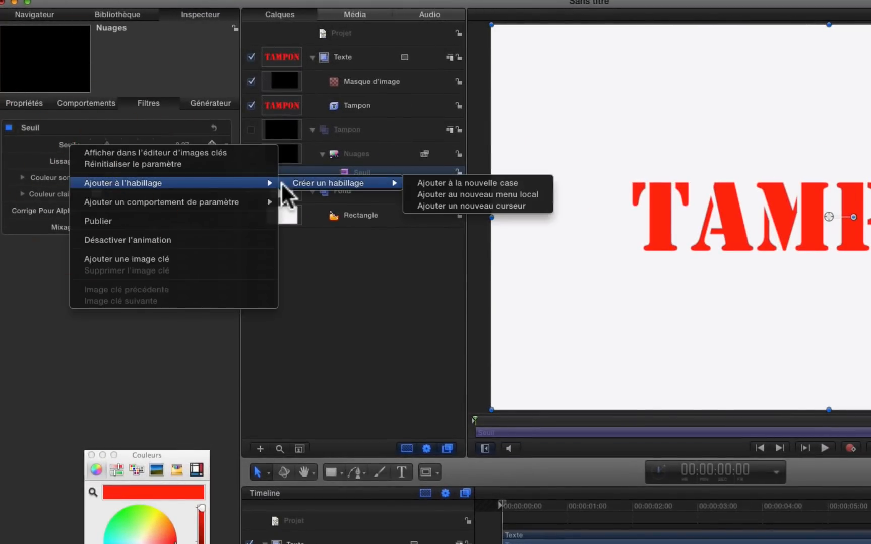
{"action": "left_click", "coordinate": [517, 204]}
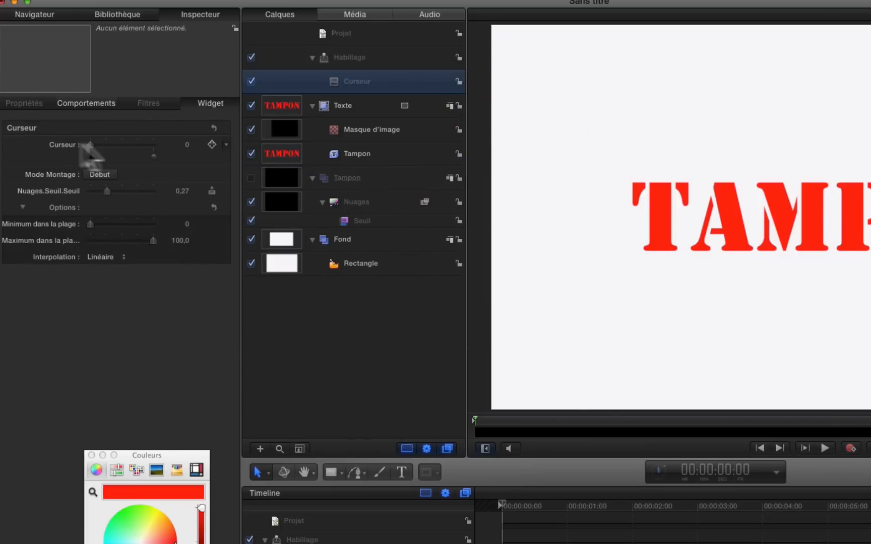
Step: Set the rigged Nuages threshold to 0.01 at the slider's start and 0.27 at its end, leaving the slider at 98.79
{"action": "left_click_drag", "start_coordinate": [106, 189], "coordinate": [90, 191]}
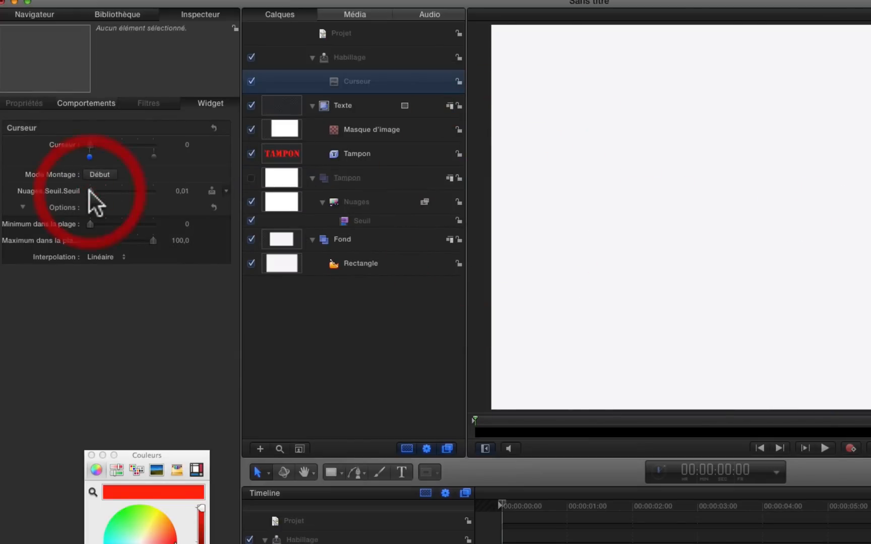
{"action": "left_click_drag", "start_coordinate": [91, 144], "coordinate": [175, 140]}
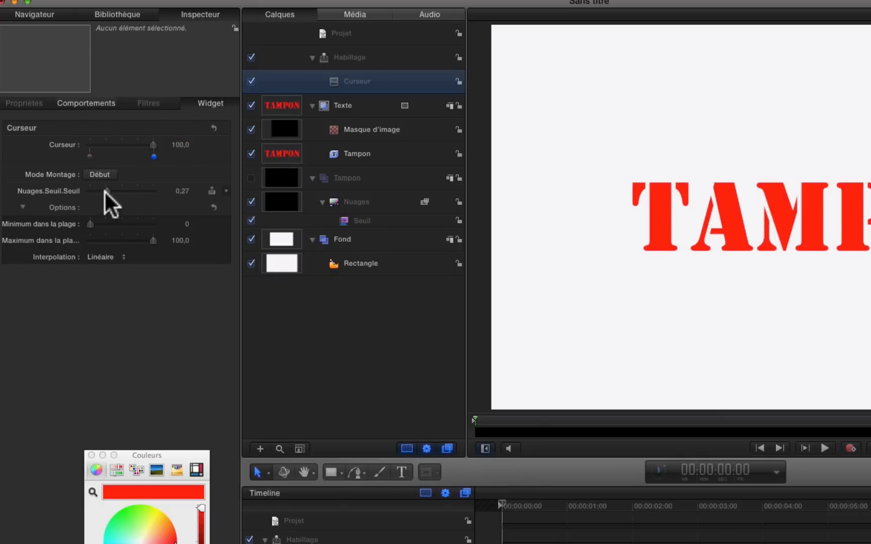
{"action": "left_click_drag", "start_coordinate": [105, 188], "coordinate": [106, 188]}
{"action": "mouse_move", "coordinate": [153, 142]}
{"action": "left_mouse_down"}
{"action": "mouse_move", "coordinate": [91, 142]}
{"action": "mouse_move", "coordinate": [174, 149]}
{"action": "mouse_move", "coordinate": [84, 148]}
{"action": "mouse_move", "coordinate": [153, 143]}
{"action": "left_mouse_up"}
Step: Publish the rig's Curseur parameter and rename it Imperfections in the project's published parameters
{"action": "right_click", "coordinate": [59, 151]}
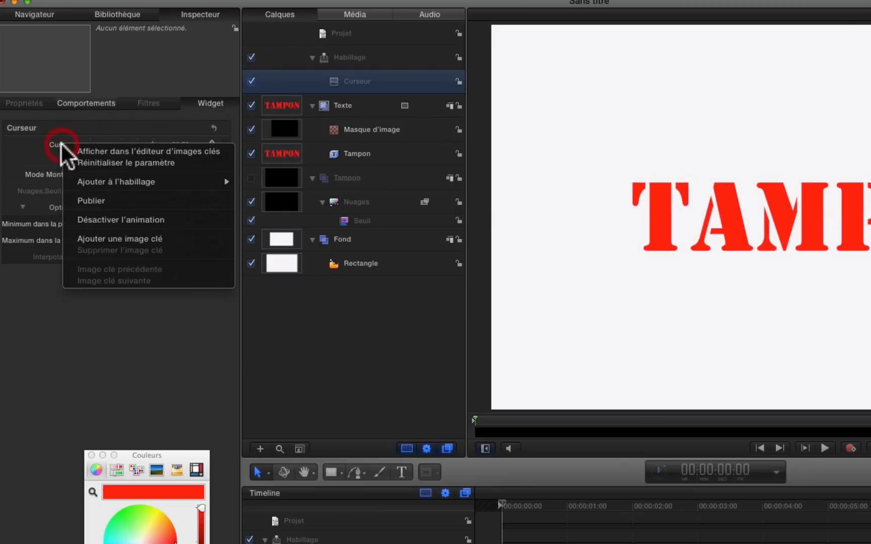
{"action": "left_click", "coordinate": [98, 194]}
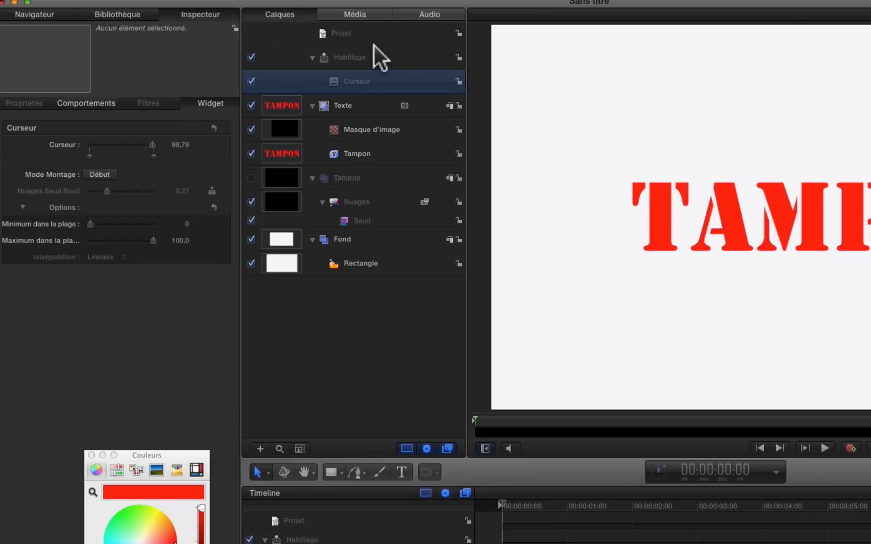
{"action": "left_click", "coordinate": [371, 30]}
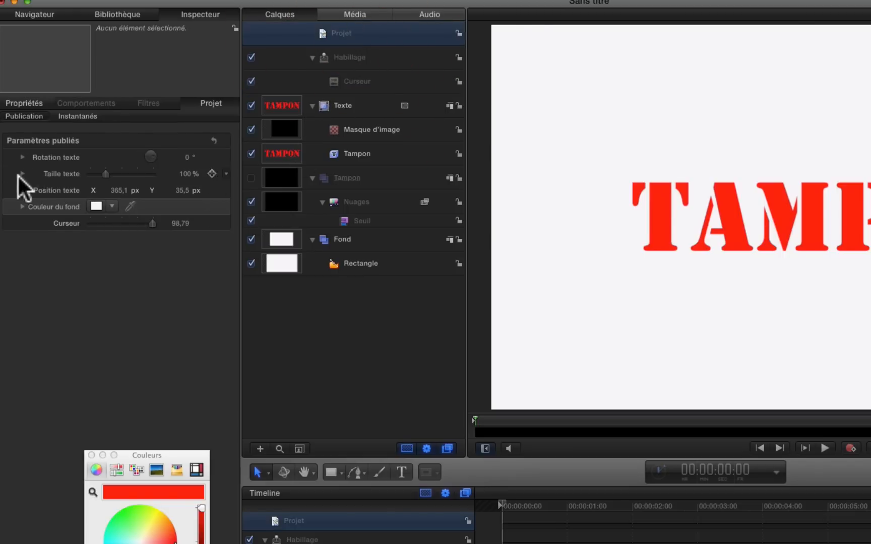
{"action": "double_click", "coordinate": [68, 223]}
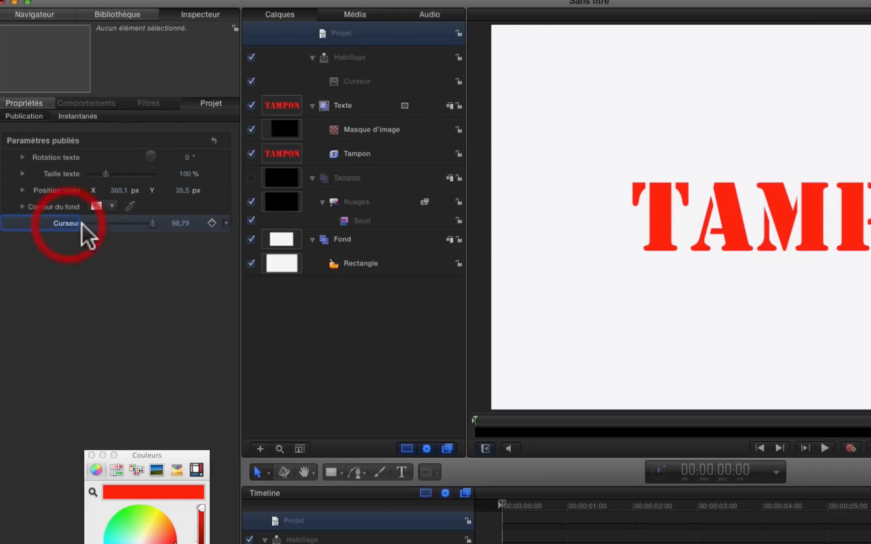
{"action": "left_click", "coordinate": [76, 224]}
{"action": "left_click", "coordinate": [71, 224]}
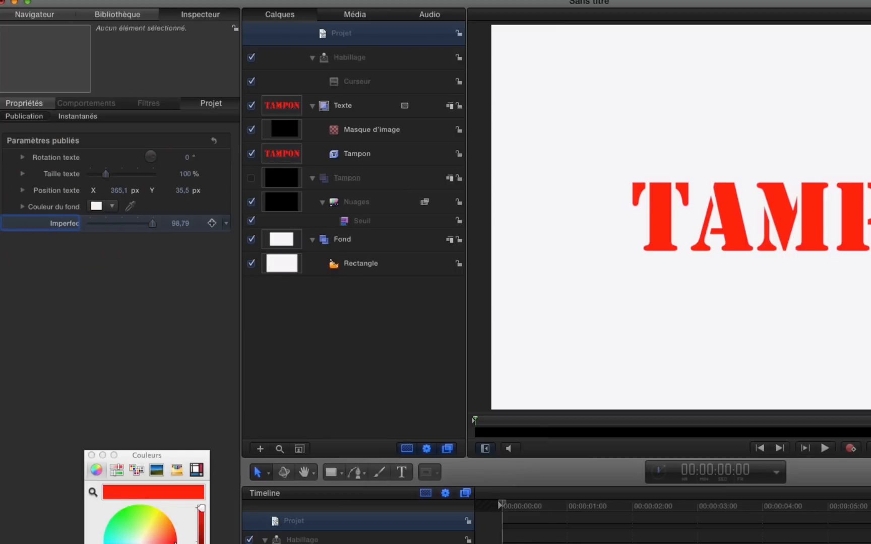
{"action": "type", "text": "s"}
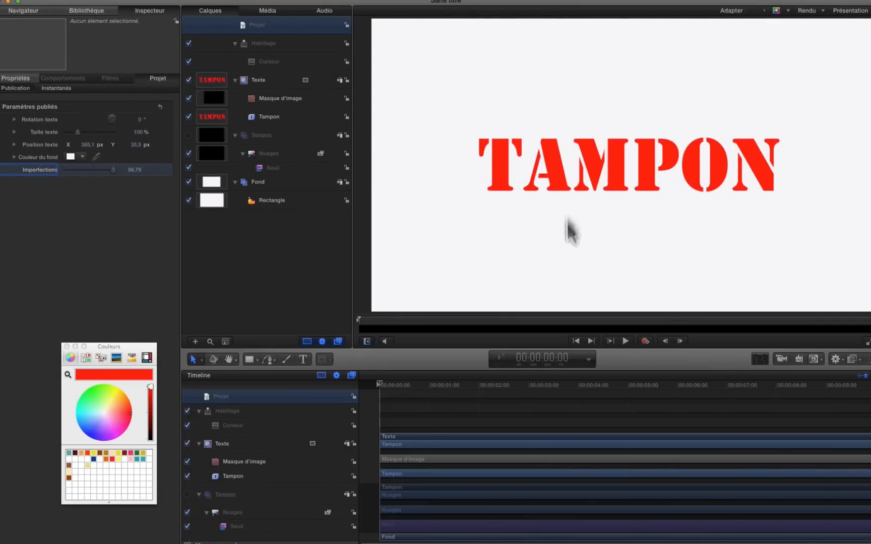
Step: Set the published parameters to Rotation texte -17°, Taille texte 108% and Imperfections 60.66
{"action": "left_click_drag", "start_coordinate": [142, 119], "coordinate": [126, 119]}
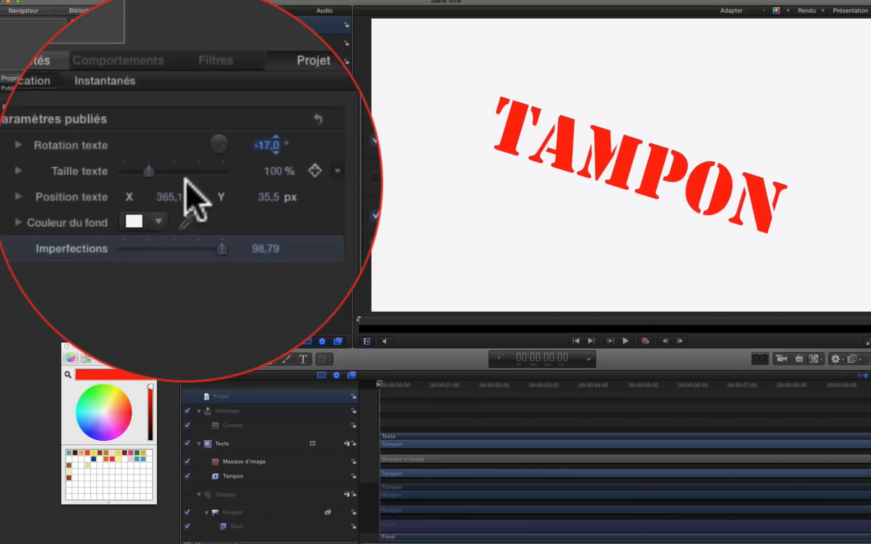
{"action": "left_click_drag", "start_coordinate": [170, 178], "coordinate": [173, 178]}
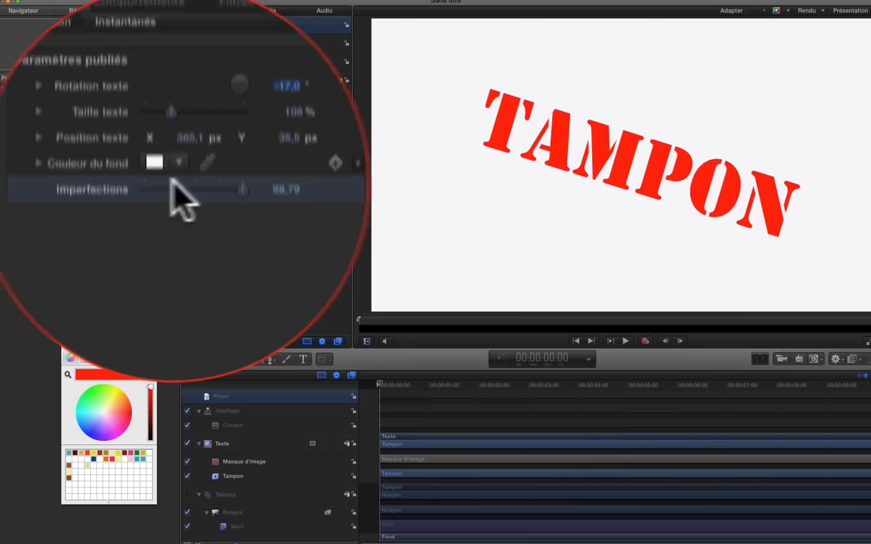
{"action": "left_click", "coordinate": [186, 180]}
{"action": "mouse_move", "coordinate": [186, 180]}
{"action": "left_mouse_down"}
{"action": "mouse_move", "coordinate": [174, 181]}
{"action": "mouse_move", "coordinate": [184, 181]}
{"action": "left_mouse_up"}
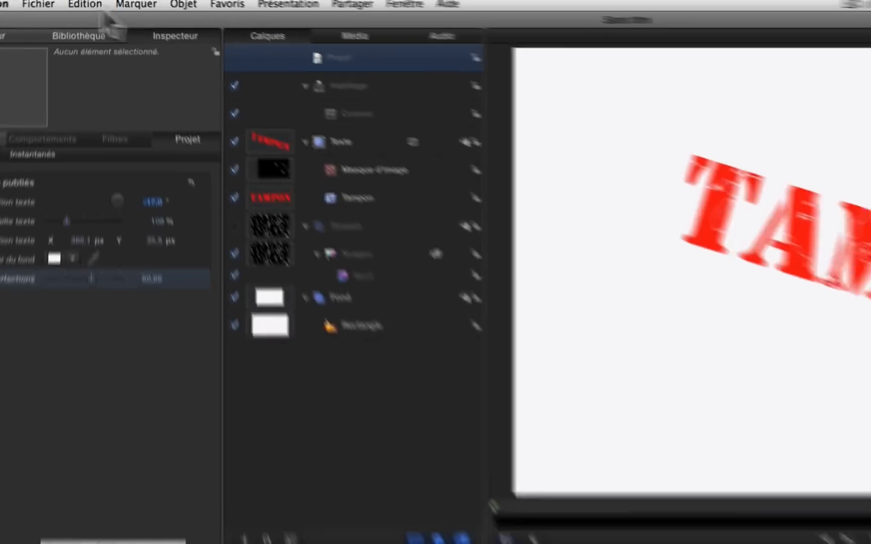
Step: Start publishing the project as a Final Cut generator model named Tampon, including unused media and saving the preview movie
{"action": "left_click", "coordinate": [88, 6]}
{"action": "mouse_move", "coordinate": [20, 13]}
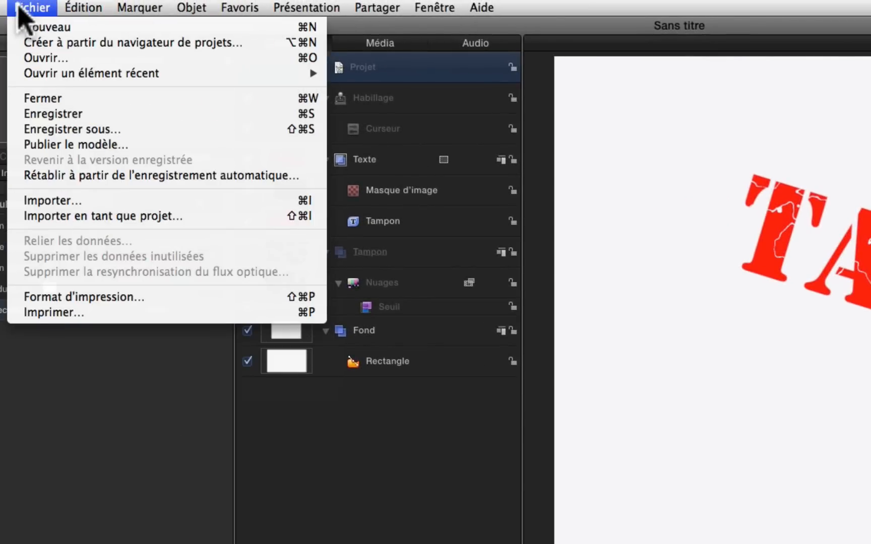
{"action": "left_click", "coordinate": [76, 144]}
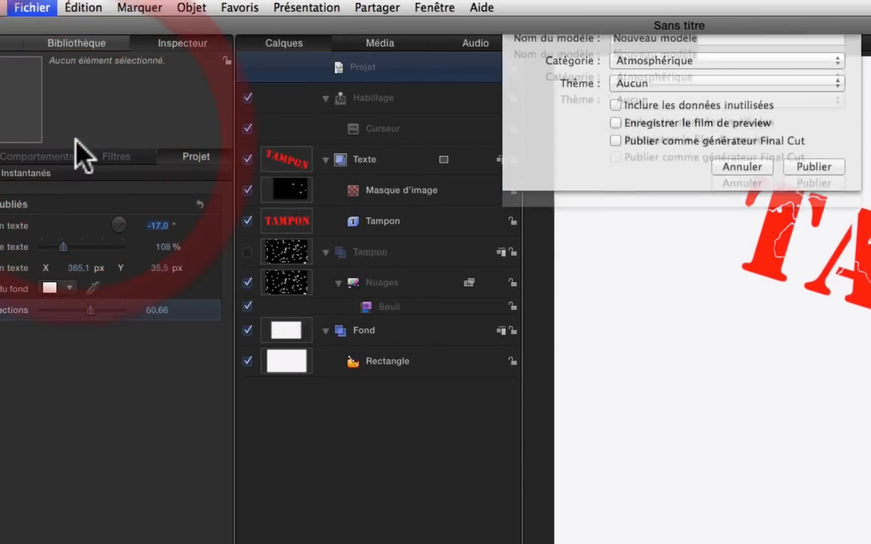
{"action": "type", "text": "T"}
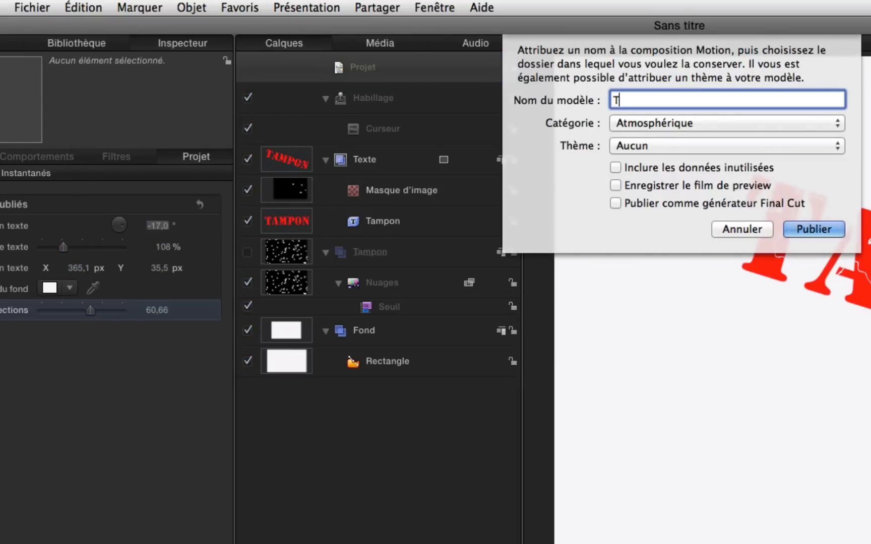
{"action": "type", "text": "ampon"}
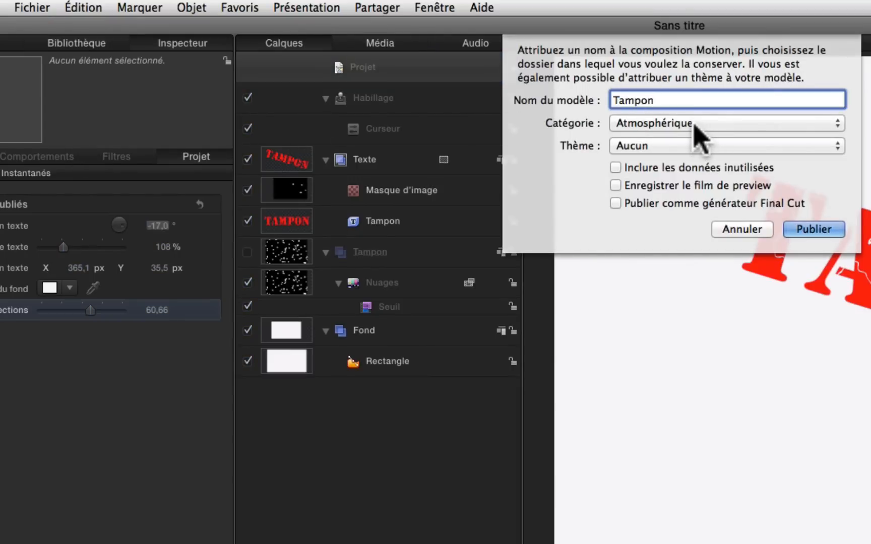
{"action": "left_click", "coordinate": [616, 204]}
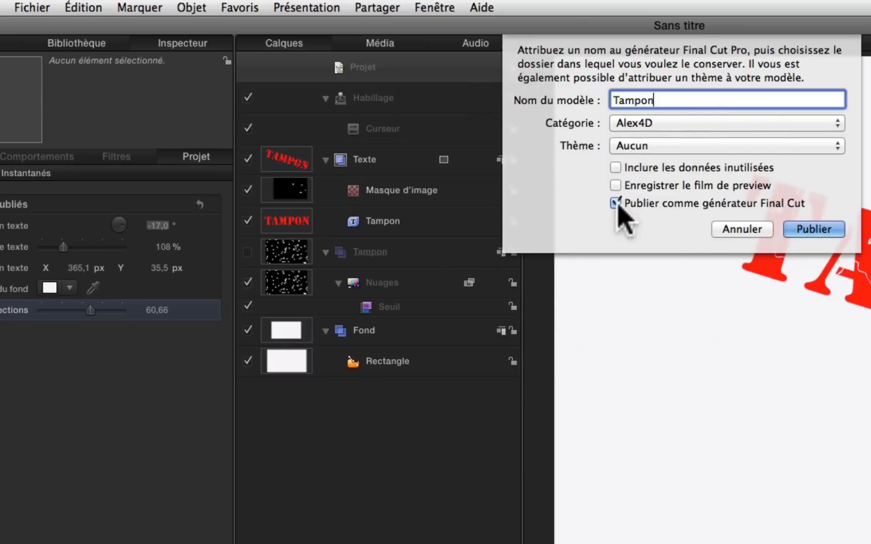
{"action": "left_click", "coordinate": [797, 123]}
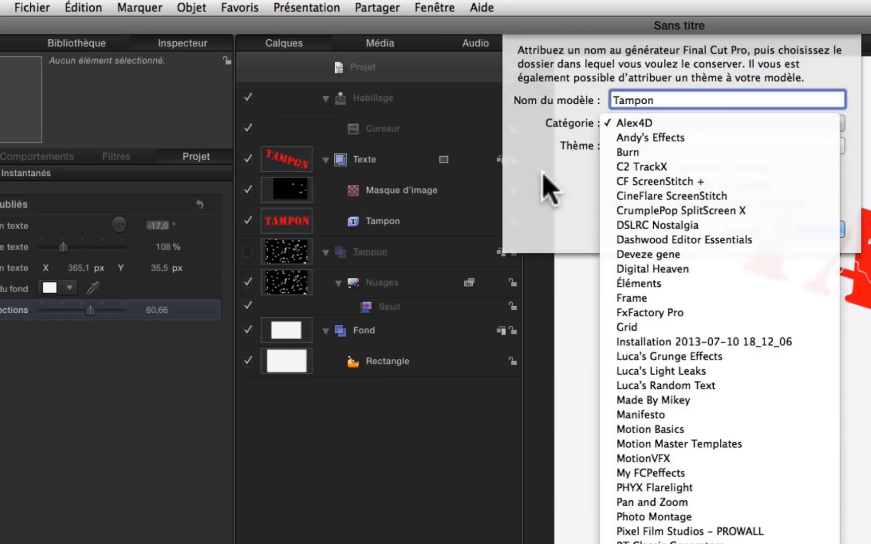
{"action": "left_click", "coordinate": [552, 185]}
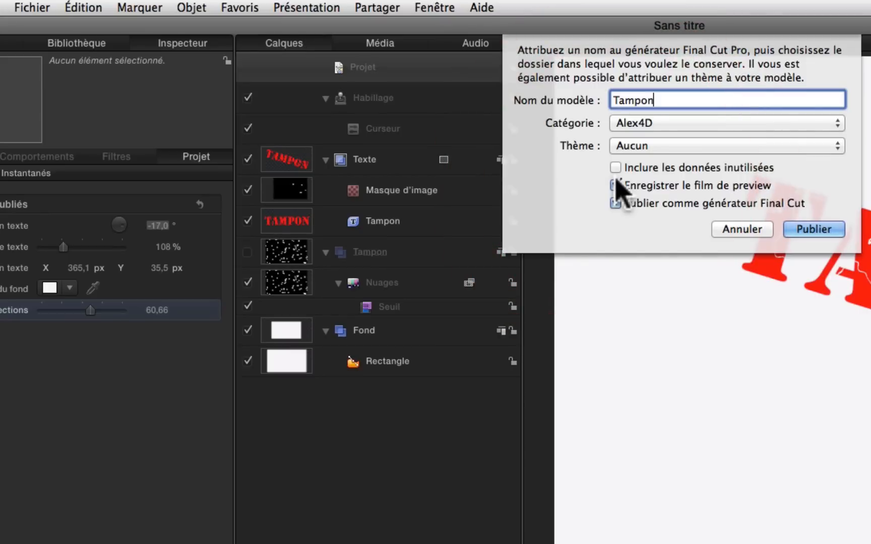
{"action": "left_click", "coordinate": [615, 168]}
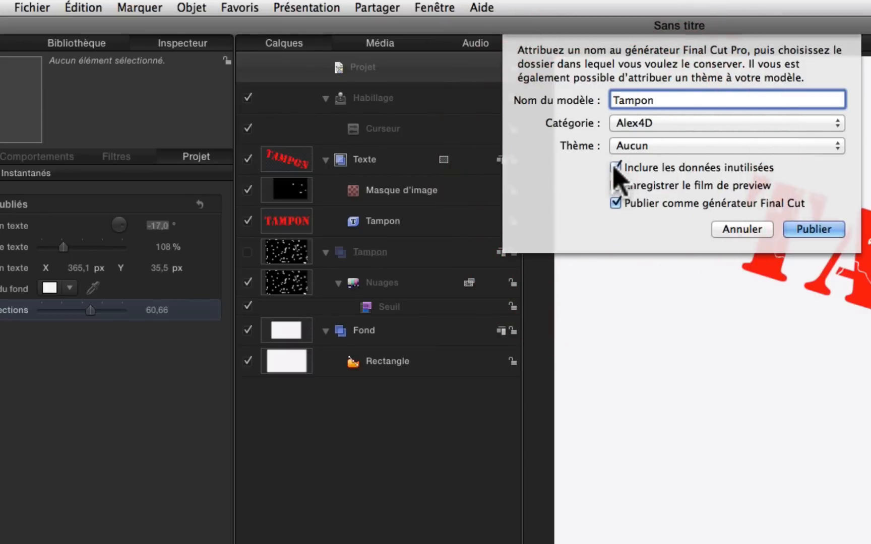
{"action": "left_click", "coordinate": [615, 185]}
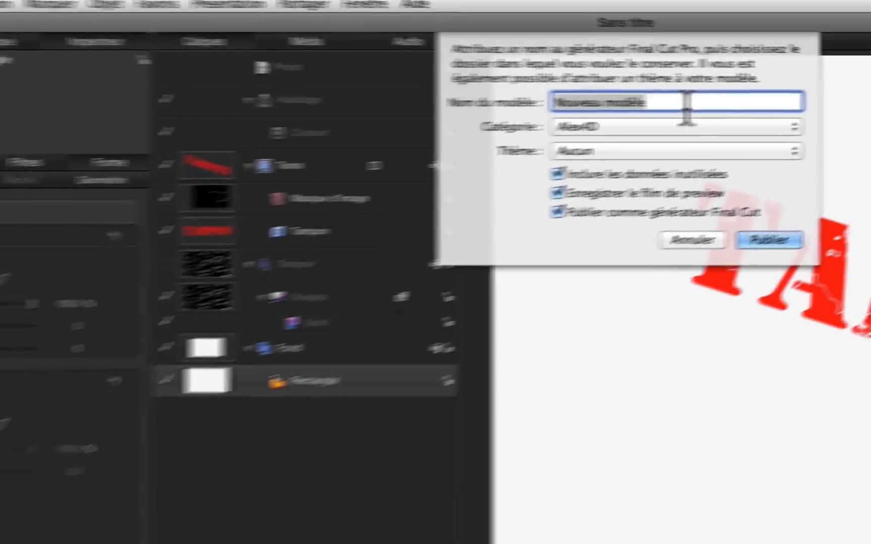
Step: Rename the model Tampon bis, assign it to the Deveze gene category and publish it
{"action": "left_click", "coordinate": [632, 100]}
{"action": "type", "text": "Tam"}
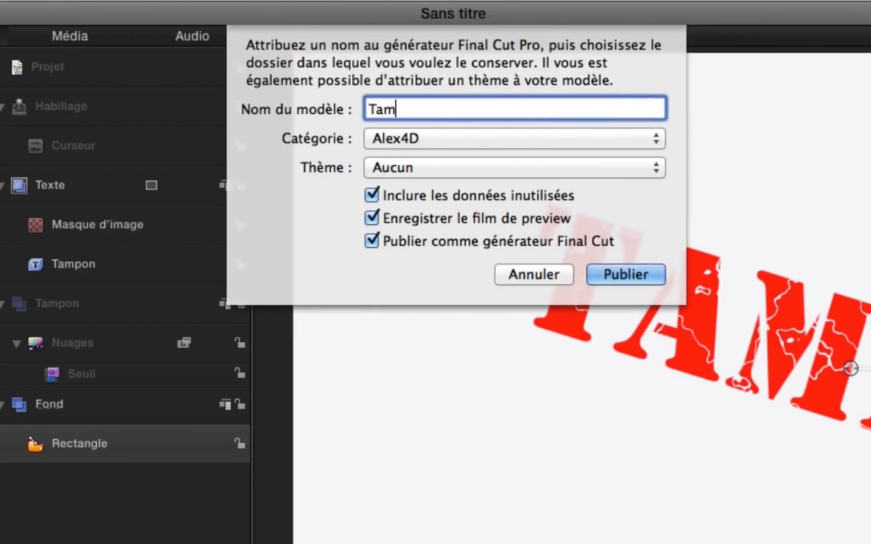
{"action": "type", "text": "pon bis"}
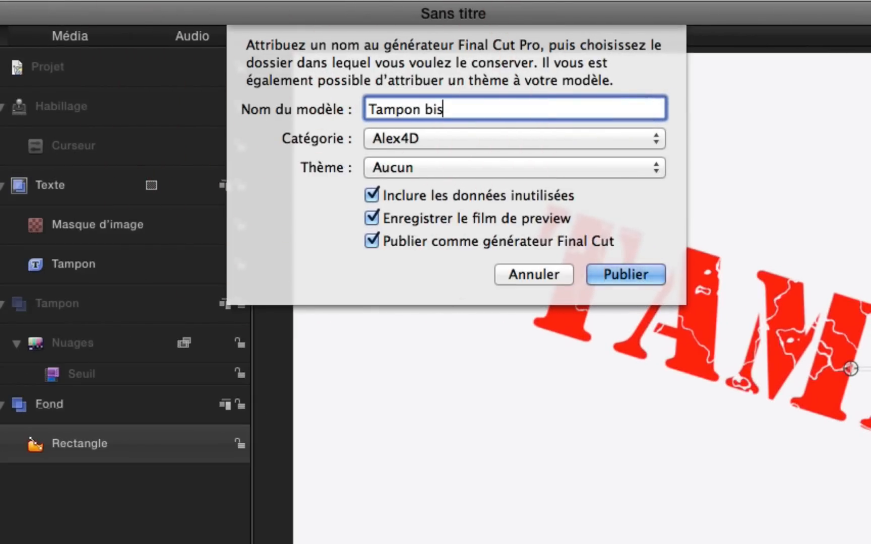
{"action": "left_click", "coordinate": [567, 143]}
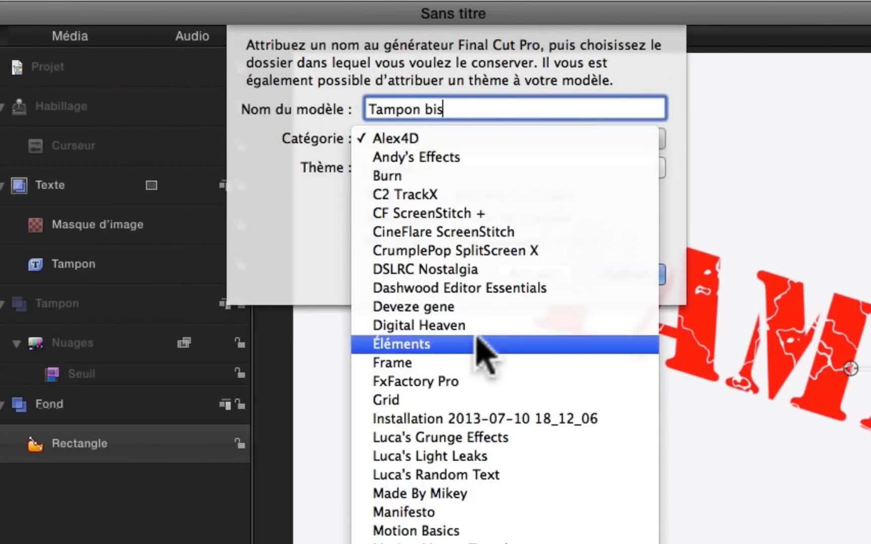
{"action": "left_click", "coordinate": [444, 309]}
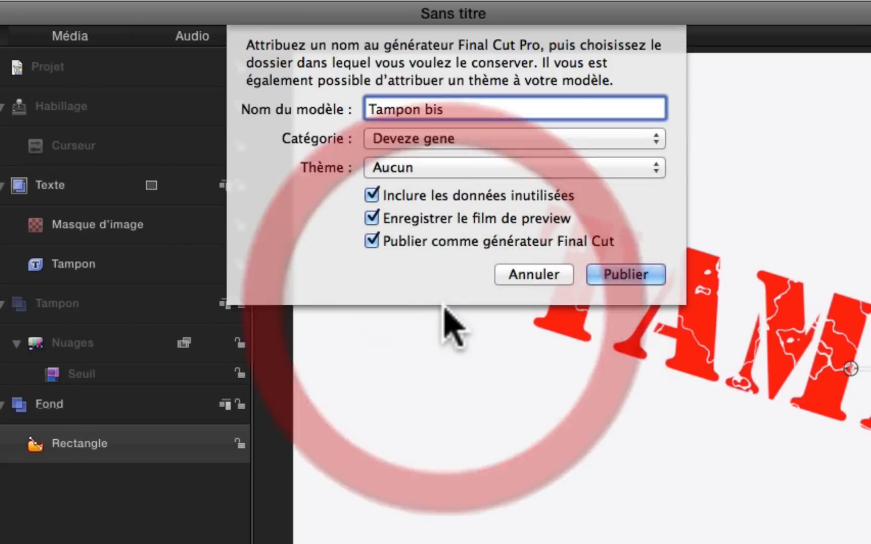
{"action": "left_click", "coordinate": [623, 276]}
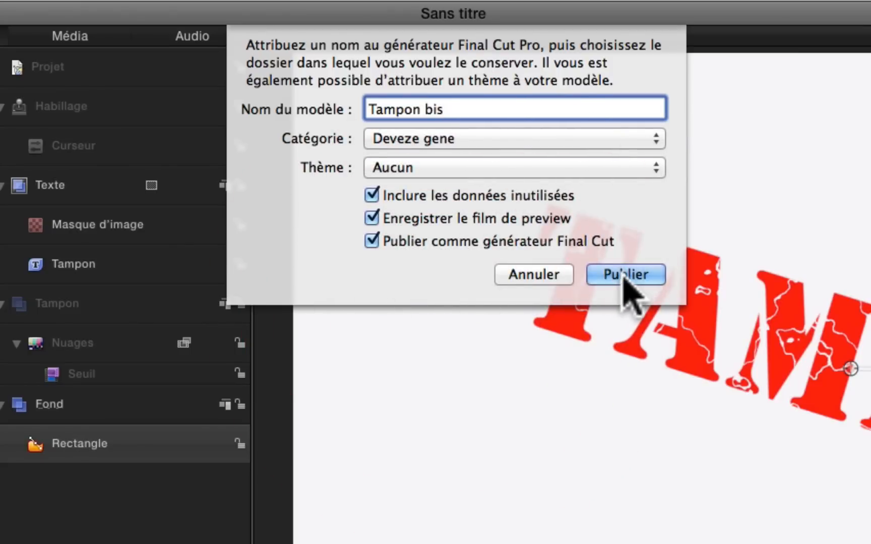
Step: Switch to Final Cut Pro and add the Tampon bis generator from the Deveze gene category to the timeline
{"action": "key", "text": "super+Tab"}
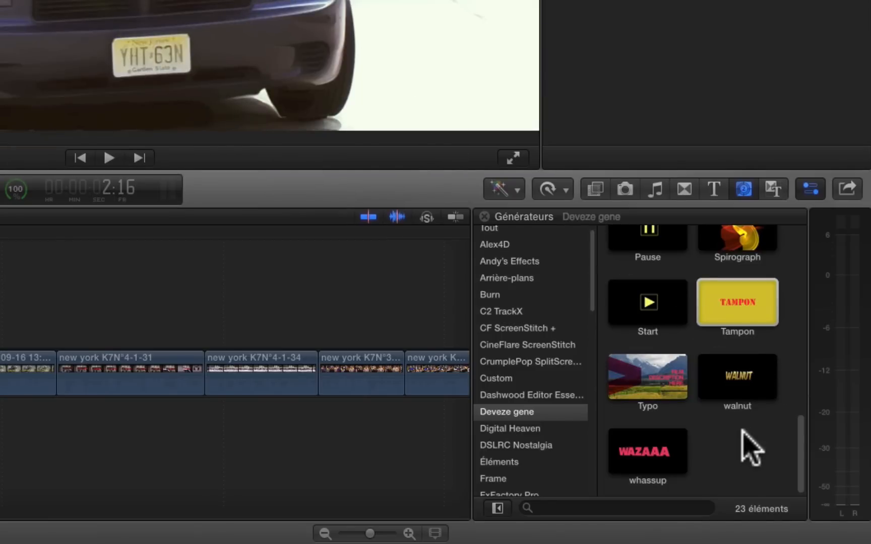
{"action": "left_click", "coordinate": [490, 412]}
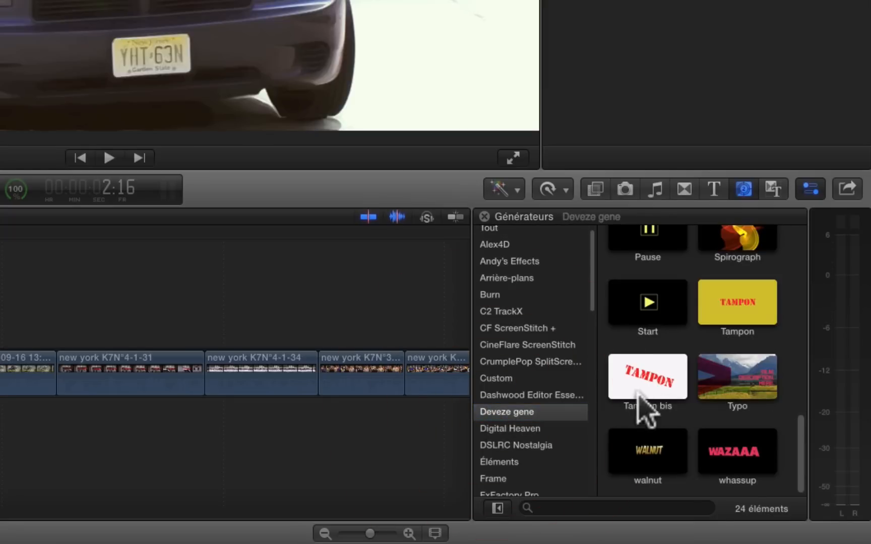
{"action": "left_click", "coordinate": [636, 386]}
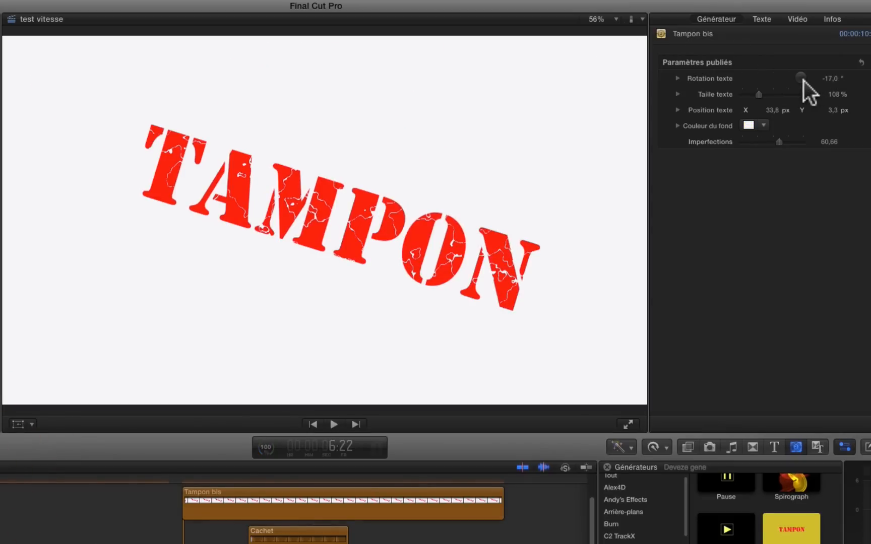
Step: Set the Tampon bis generator's text rotation to -19°, its size to 98% and its X position to 31.6 px
{"action": "left_click", "coordinate": [830, 79]}
{"action": "left_click_drag", "start_coordinate": [830, 78], "coordinate": [830, 80]}
{"action": "left_click_drag", "start_coordinate": [758, 92], "coordinate": [768, 110]}
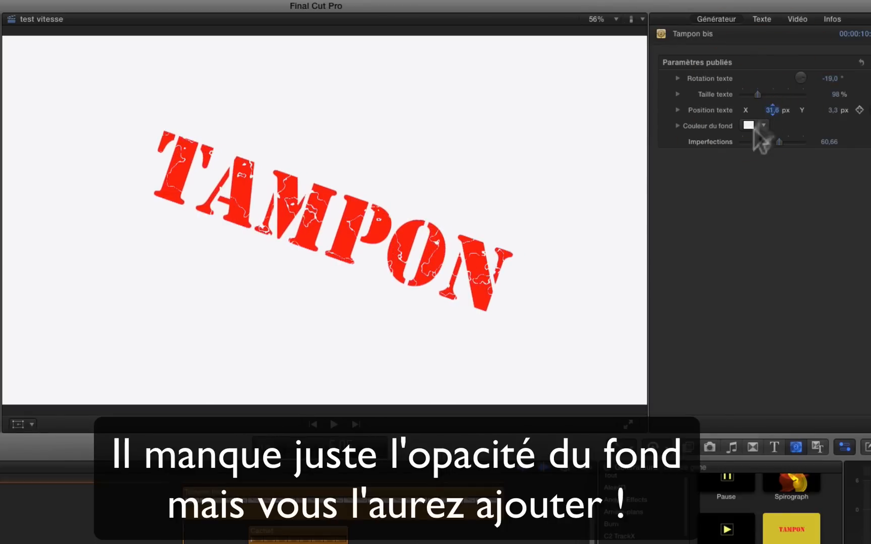
Step: Change the generator's background color to pale green and set Imperfections to 48.15
{"action": "left_click", "coordinate": [750, 126]}
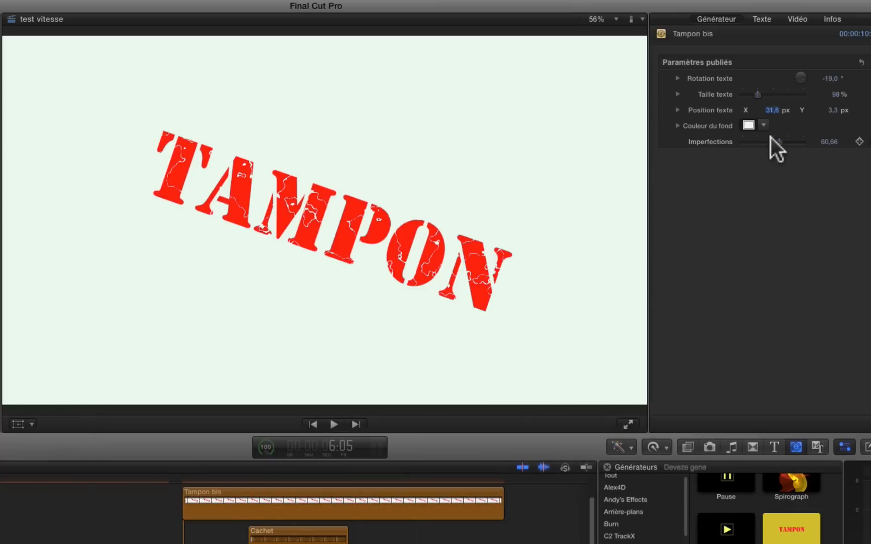
{"action": "left_click_drag", "start_coordinate": [777, 138], "coordinate": [811, 145]}
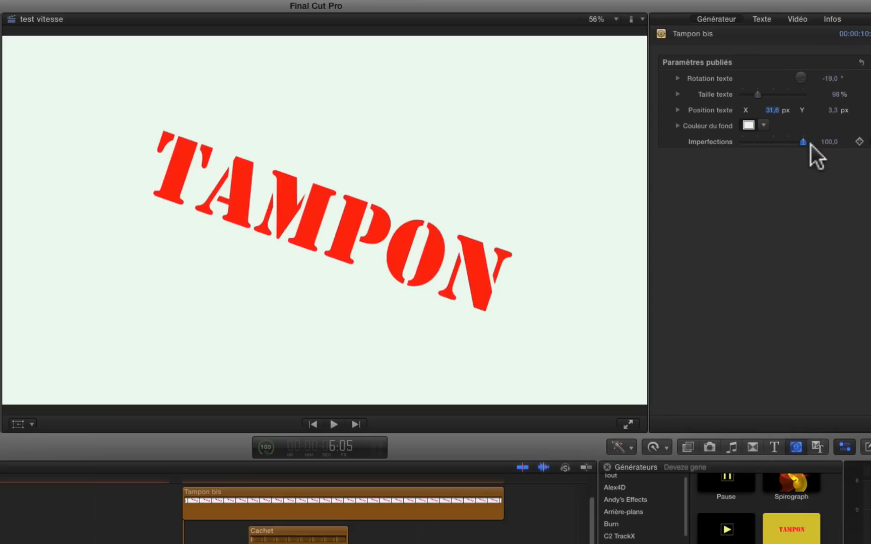
{"action": "left_click", "coordinate": [770, 145]}
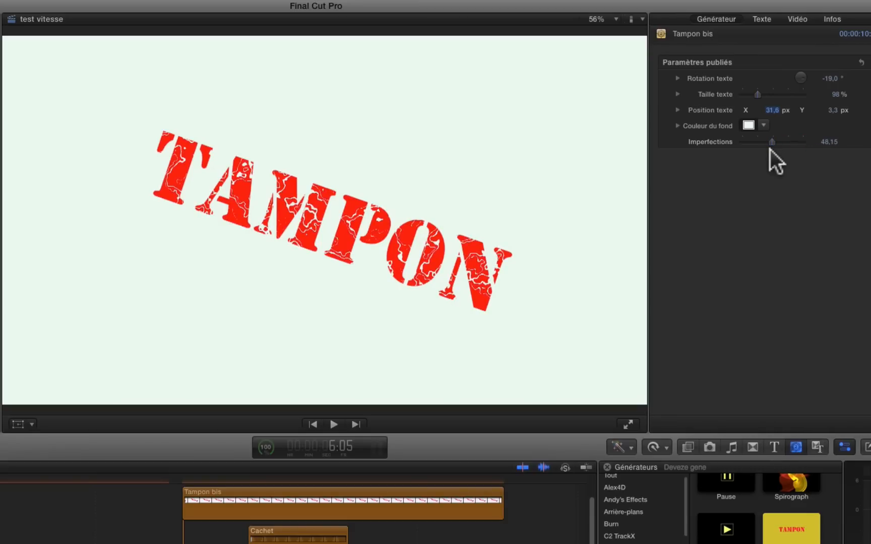